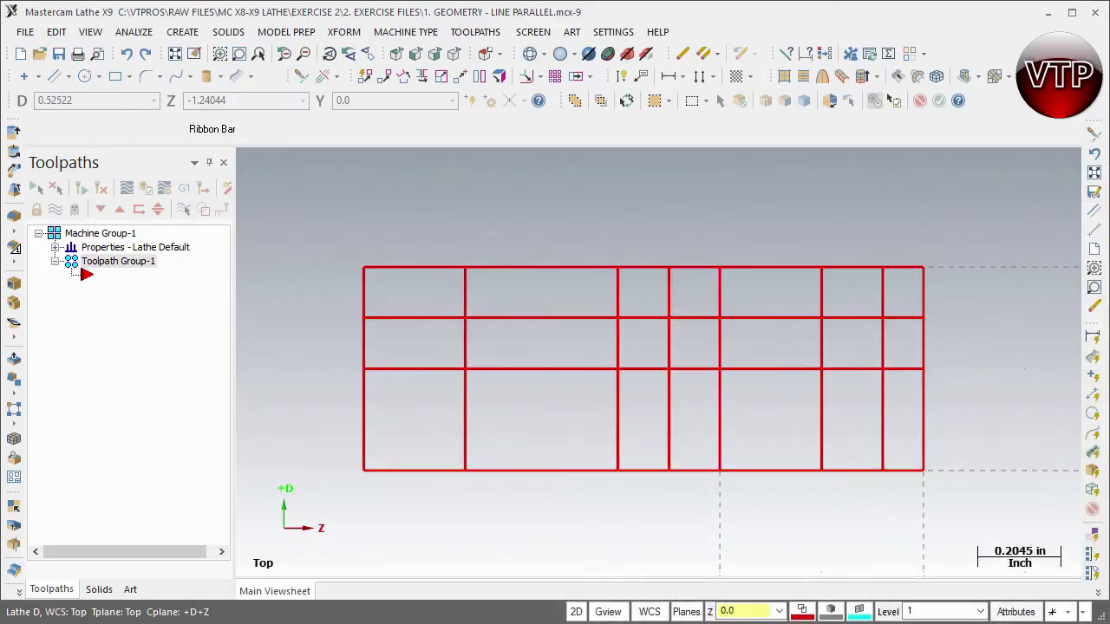
# With Divide/Delete, remove the second horizontal line's piece left of the first vertical.
pyautogui.click(303, 76)
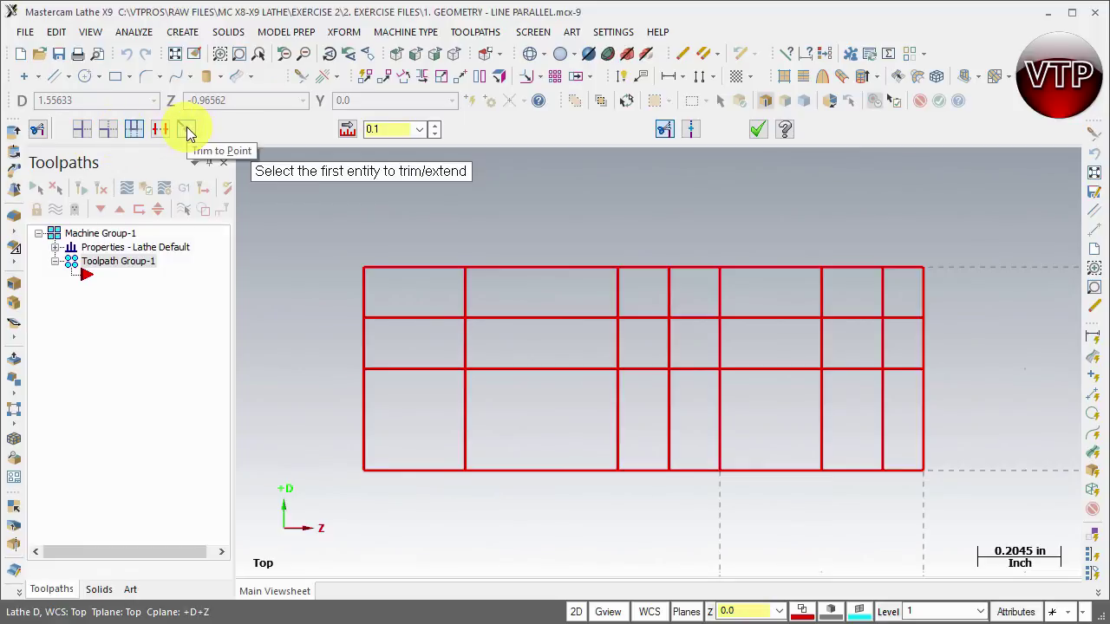
pyautogui.click(133, 130)
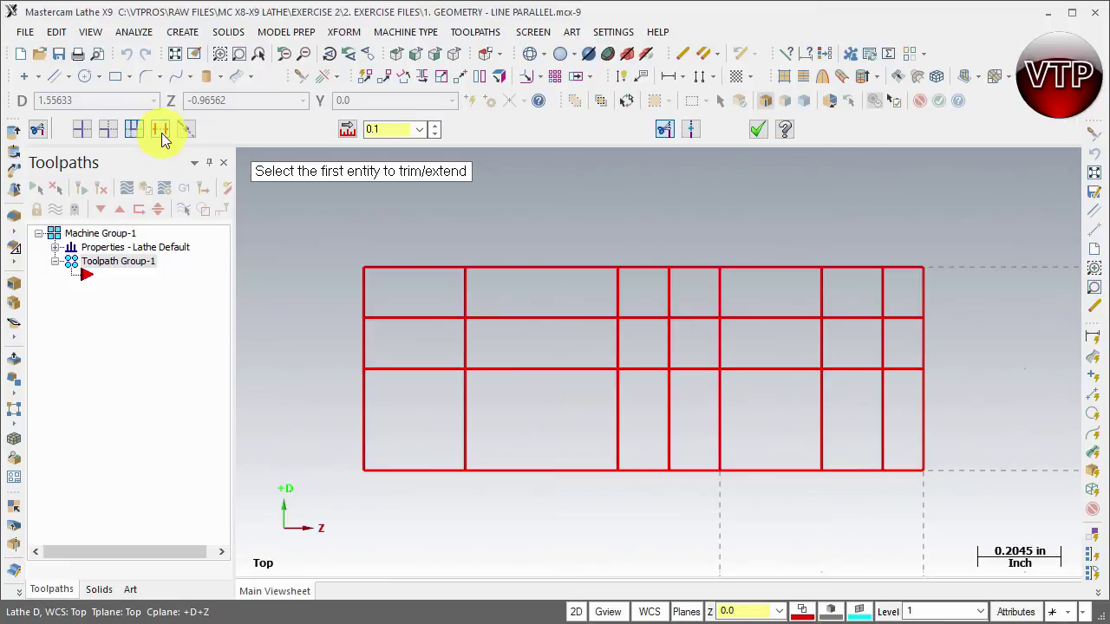
pyautogui.click(162, 134)
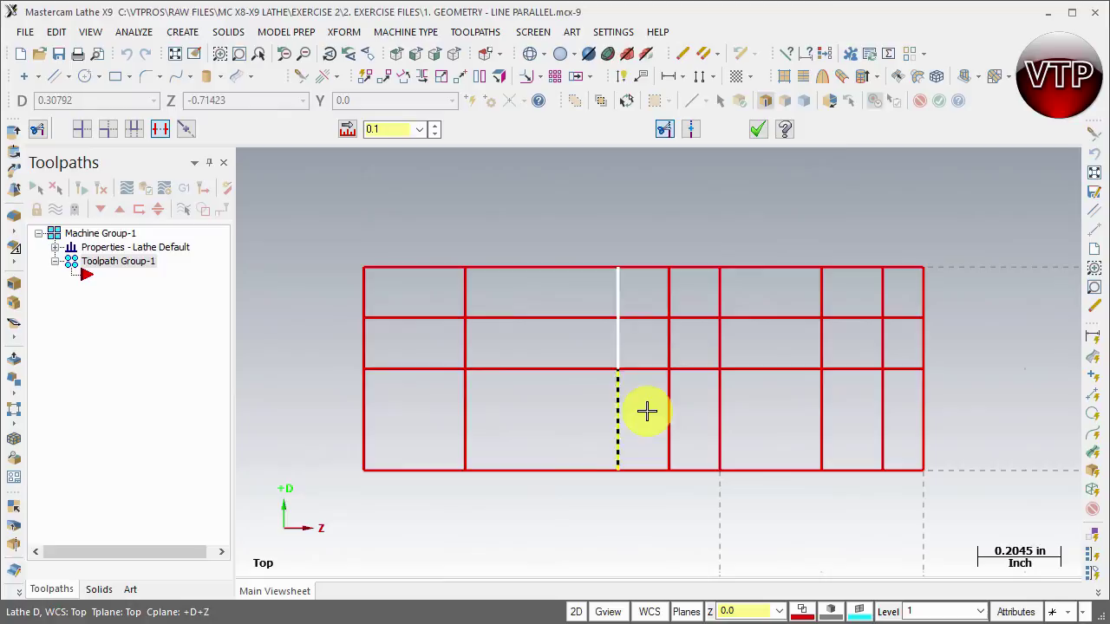
pyautogui.click(411, 315)
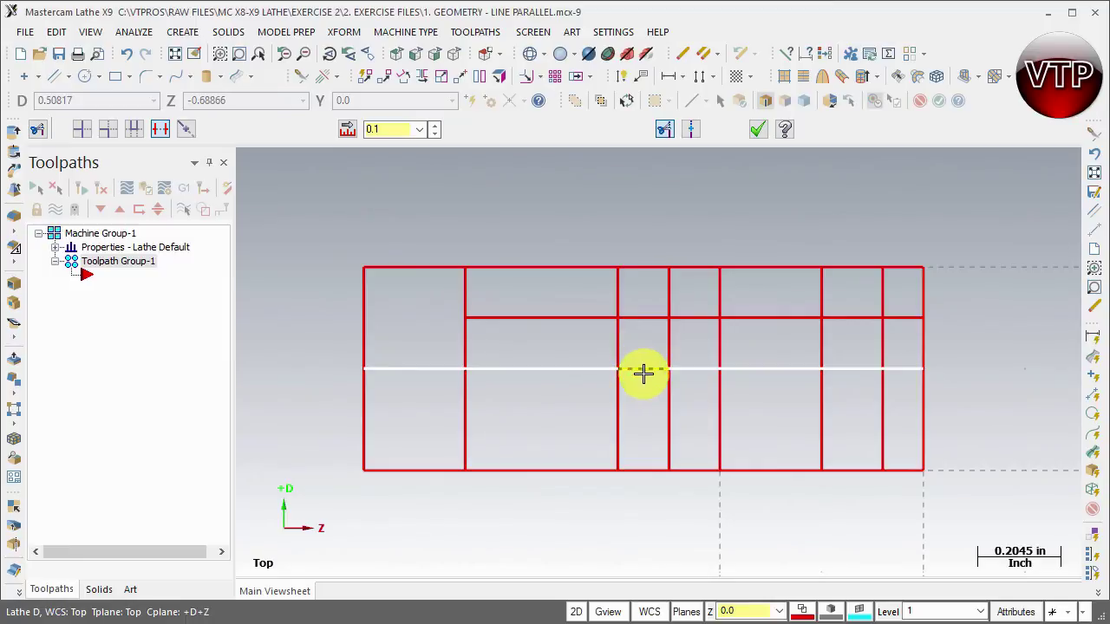
# Three-entity trim the first two verticals against the third horizontal line.
pyautogui.click(131, 133)
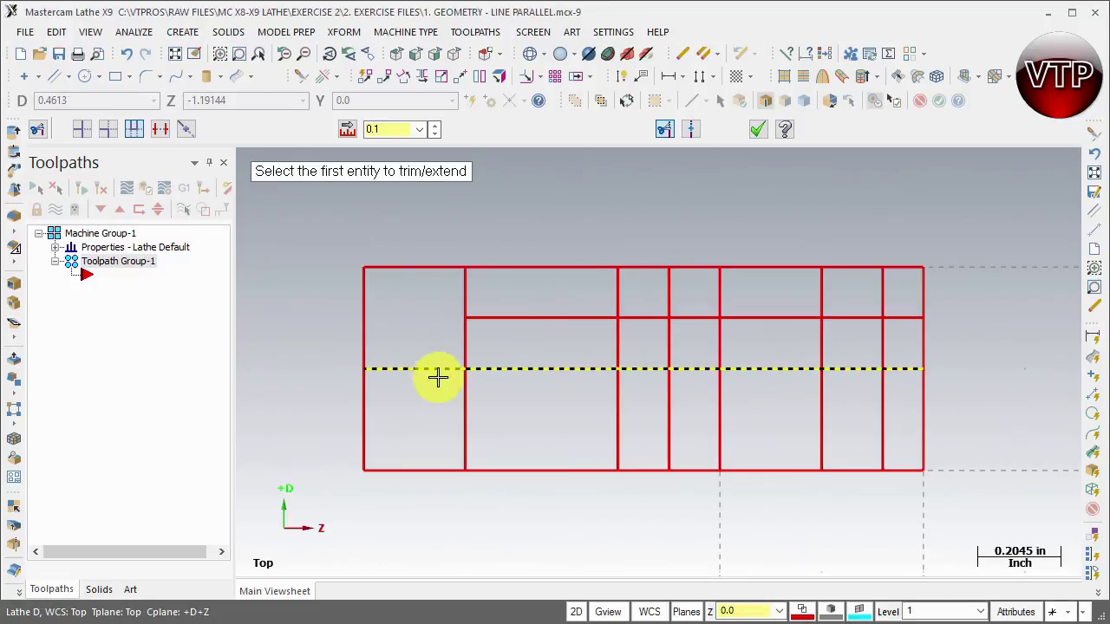
pyautogui.click(460, 310)
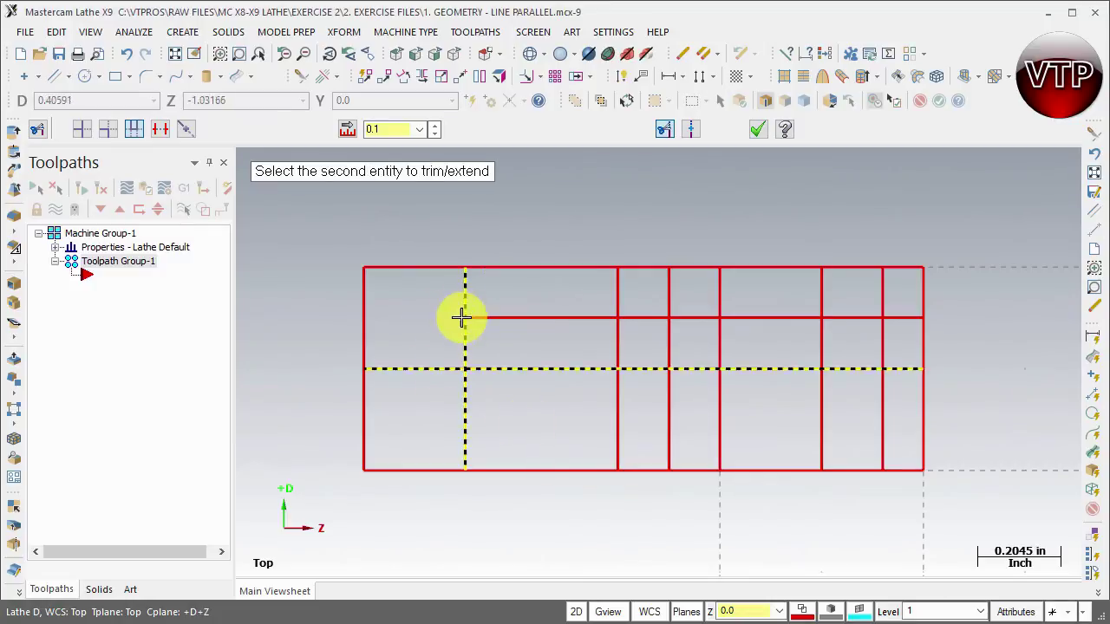
pyautogui.click(617, 291)
pyautogui.click(620, 334)
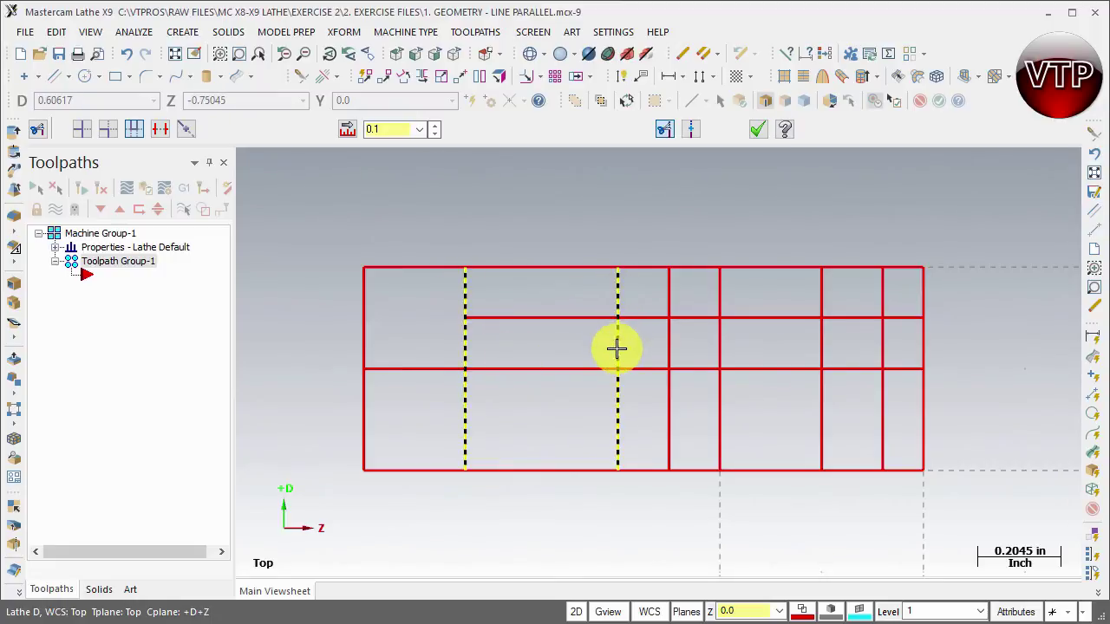
pyautogui.click(559, 319)
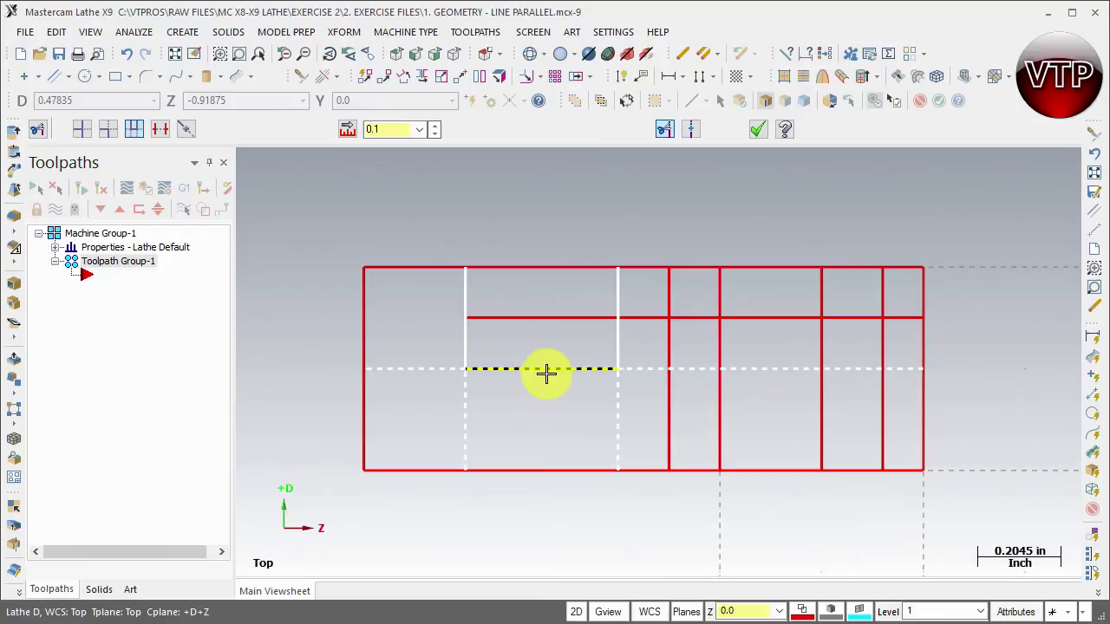
pyautogui.click(542, 372)
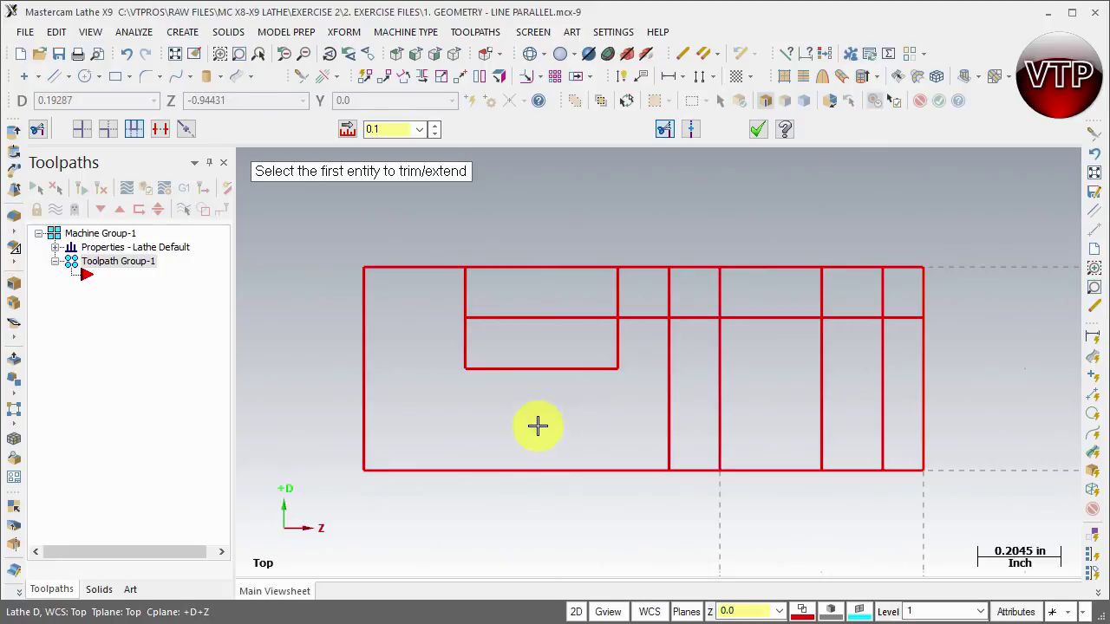
# Undo the three-entity trim with Ctrl+Z, restoring the full-length construction lines.
pyautogui.click(761, 134)
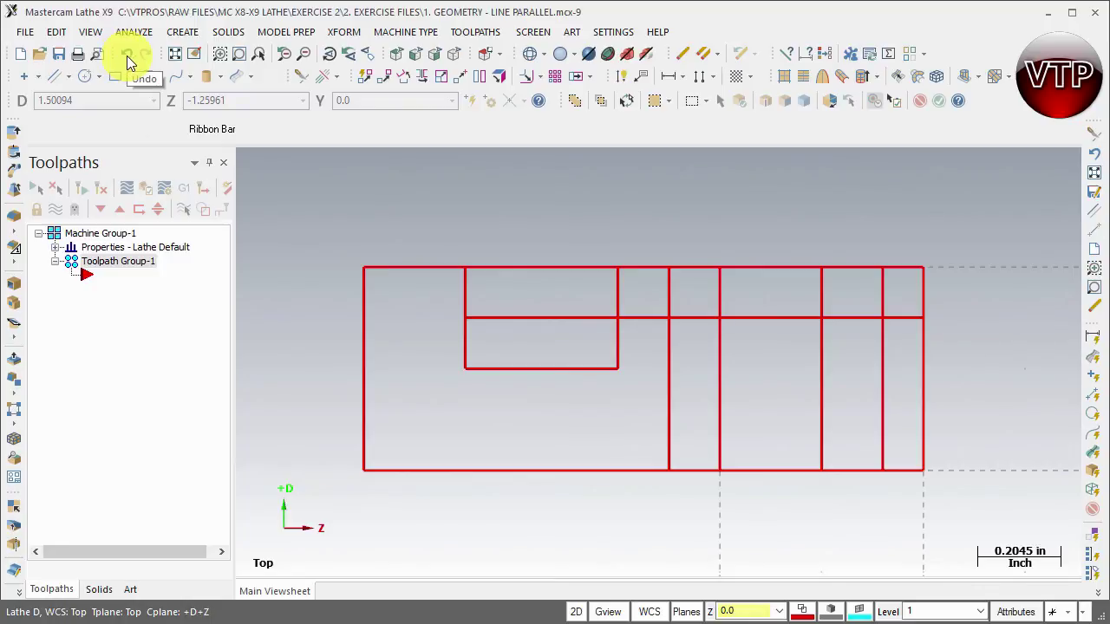
pyautogui.click(57, 35)
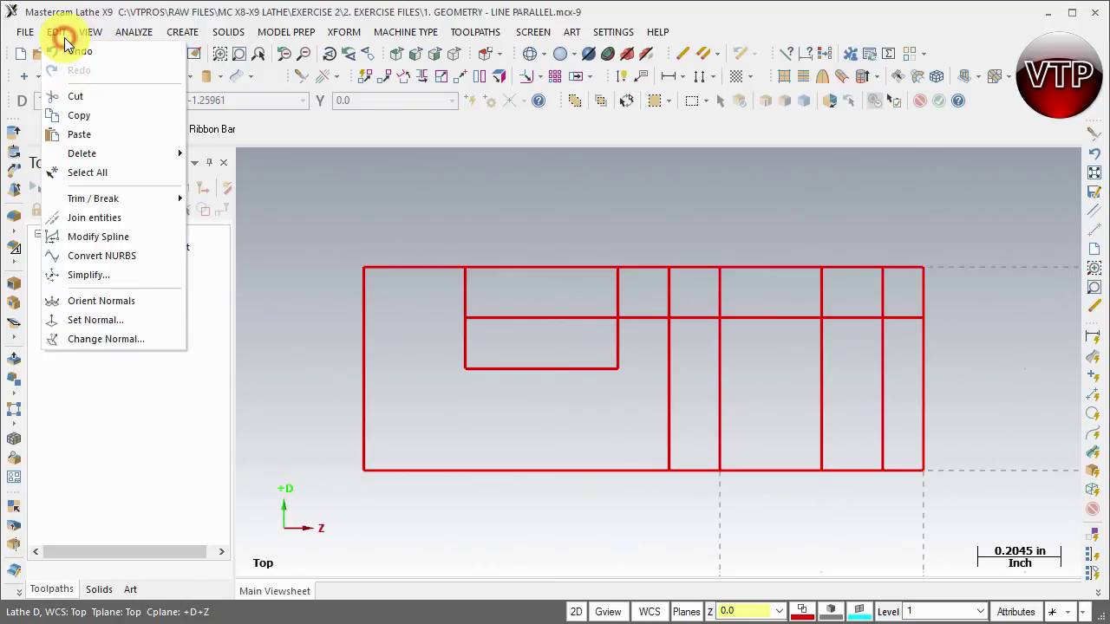
pyautogui.click(284, 141)
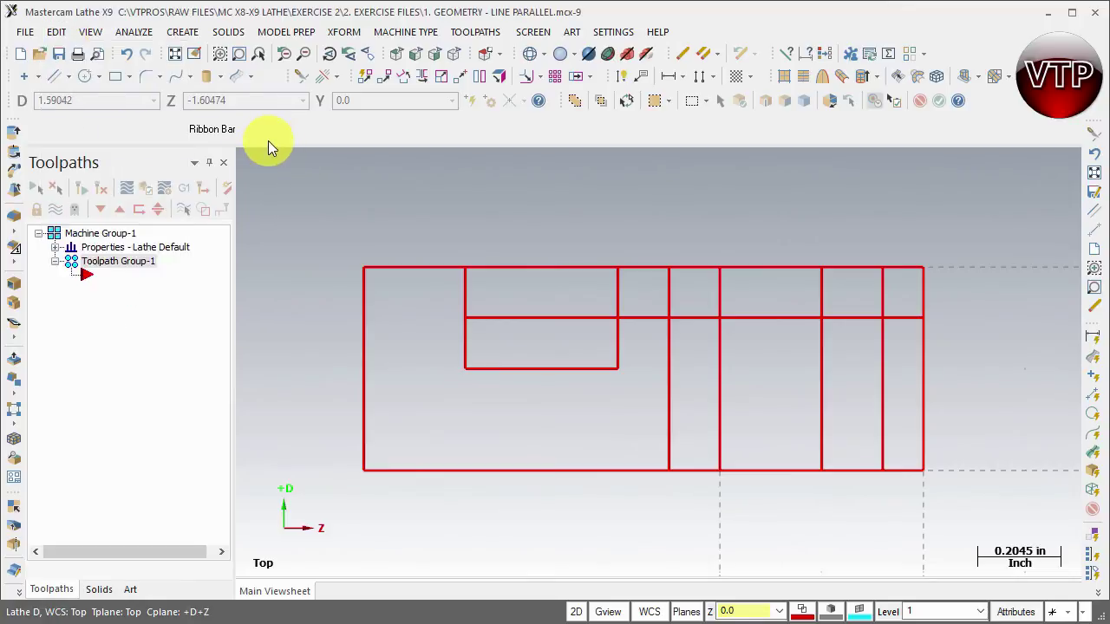
pyautogui.hotkey('ctrl', 'z')
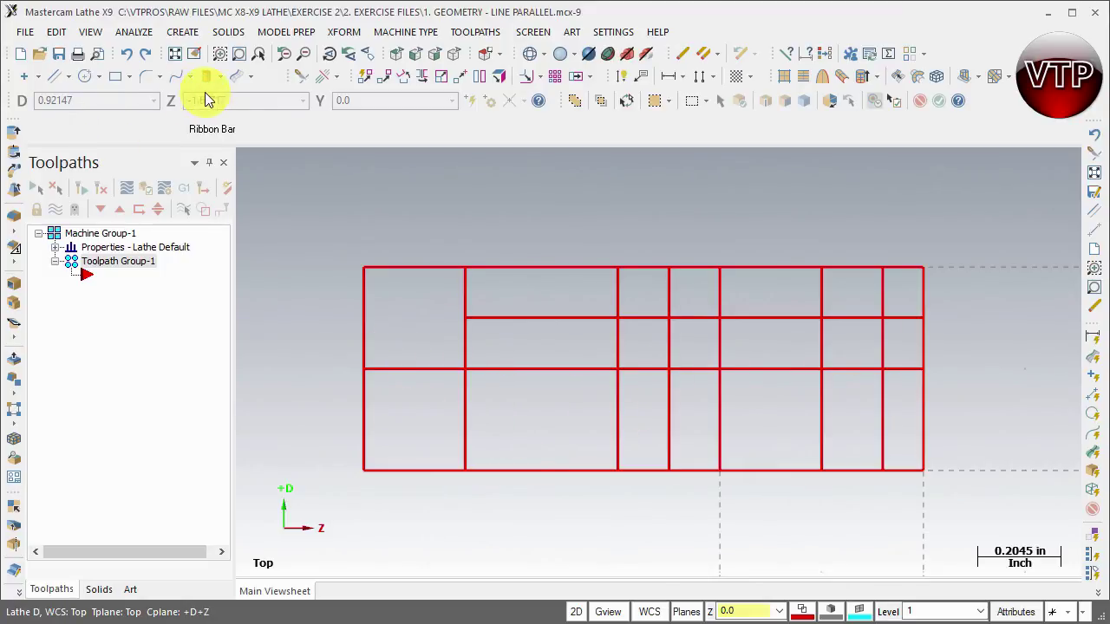
# Delete surplus pieces of the first verticals, the top edge, and the lower vertical ends.
pyautogui.click(303, 78)
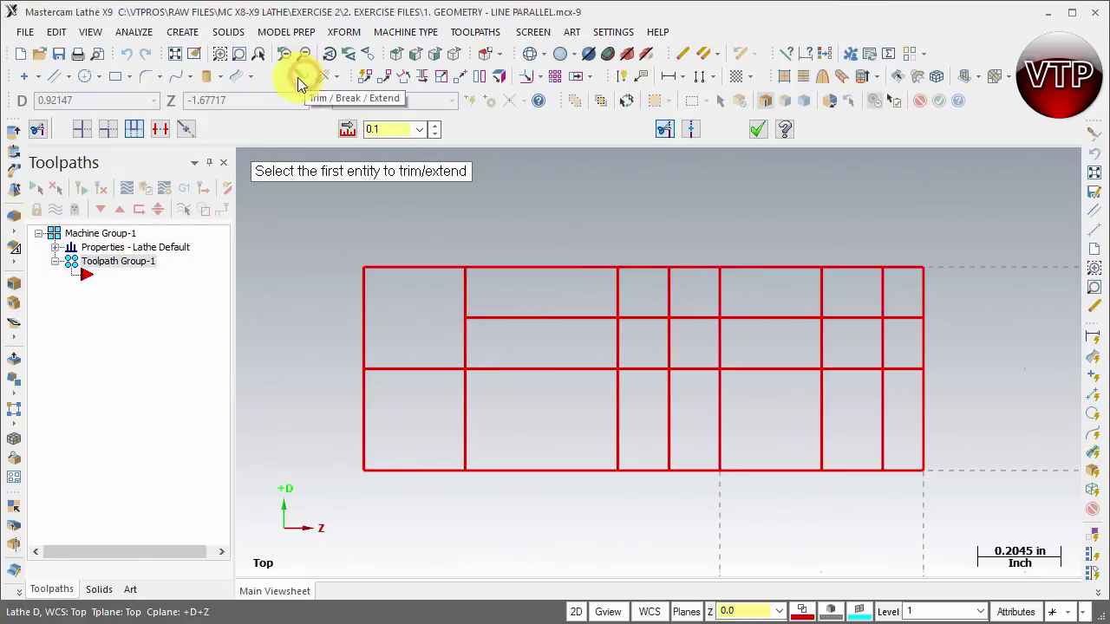
pyautogui.click(160, 132)
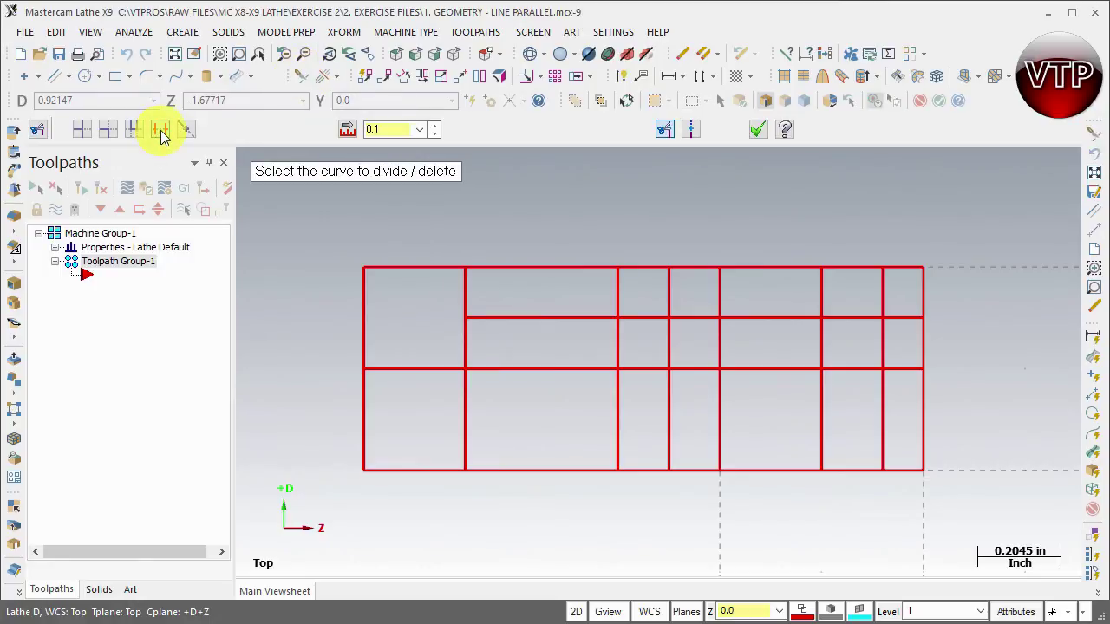
pyautogui.click(423, 370)
pyautogui.click(461, 401)
pyautogui.click(619, 406)
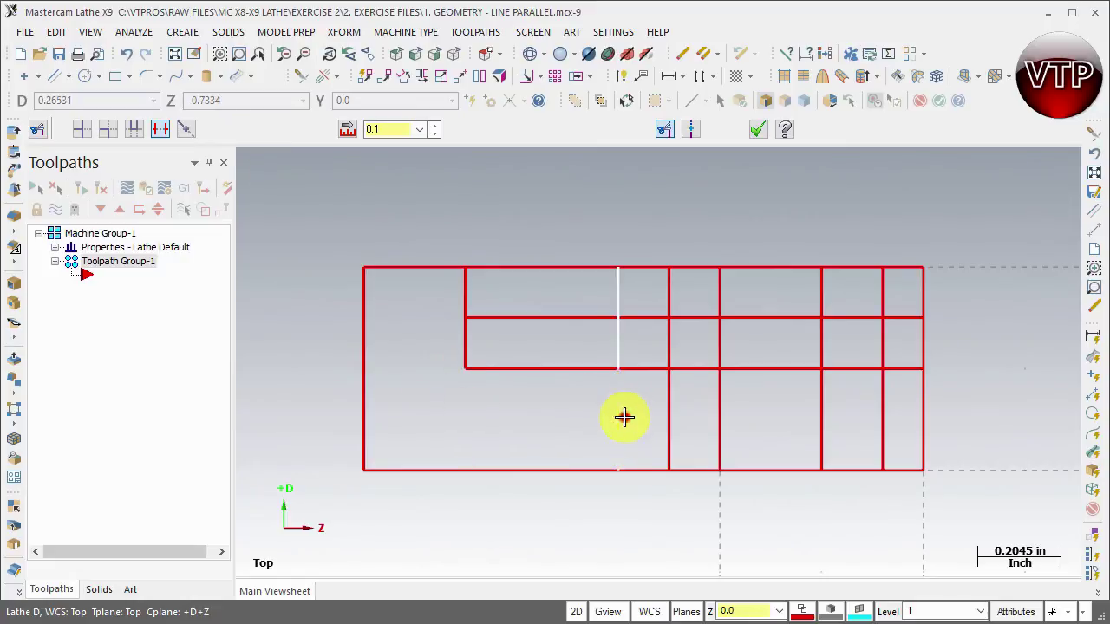
pyautogui.click(562, 318)
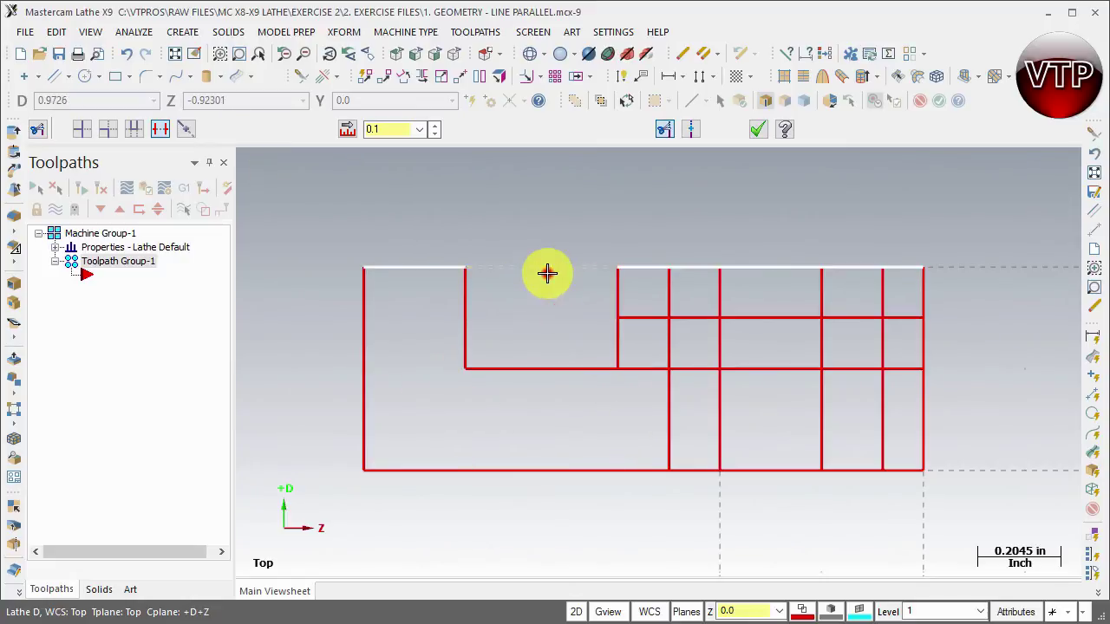
pyautogui.click(546, 273)
pyautogui.click(614, 279)
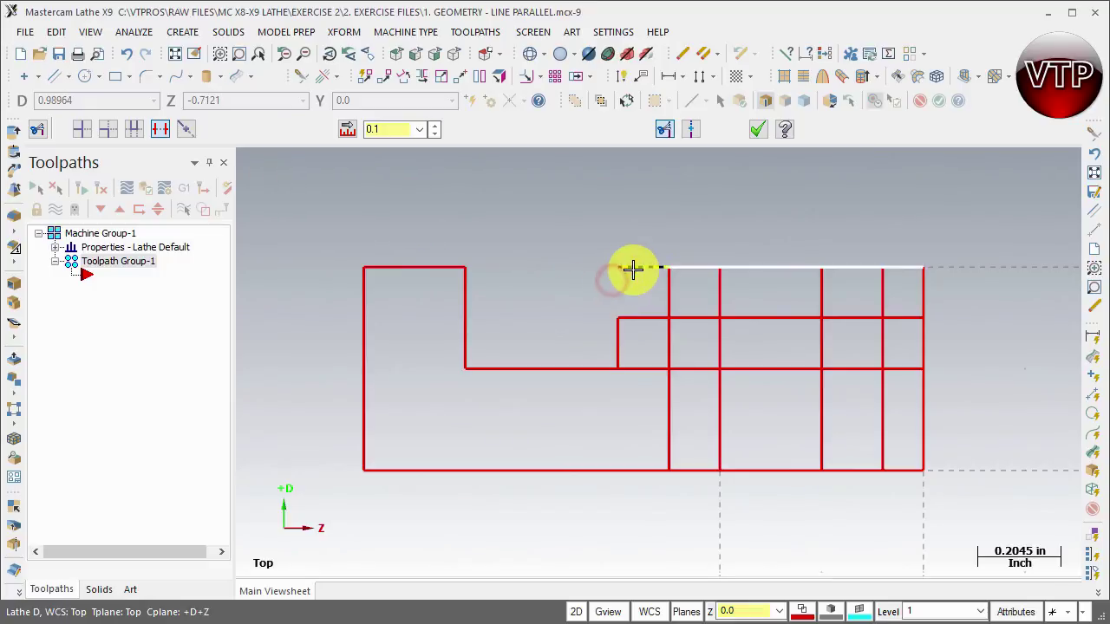
pyautogui.click(632, 270)
pyautogui.click(666, 292)
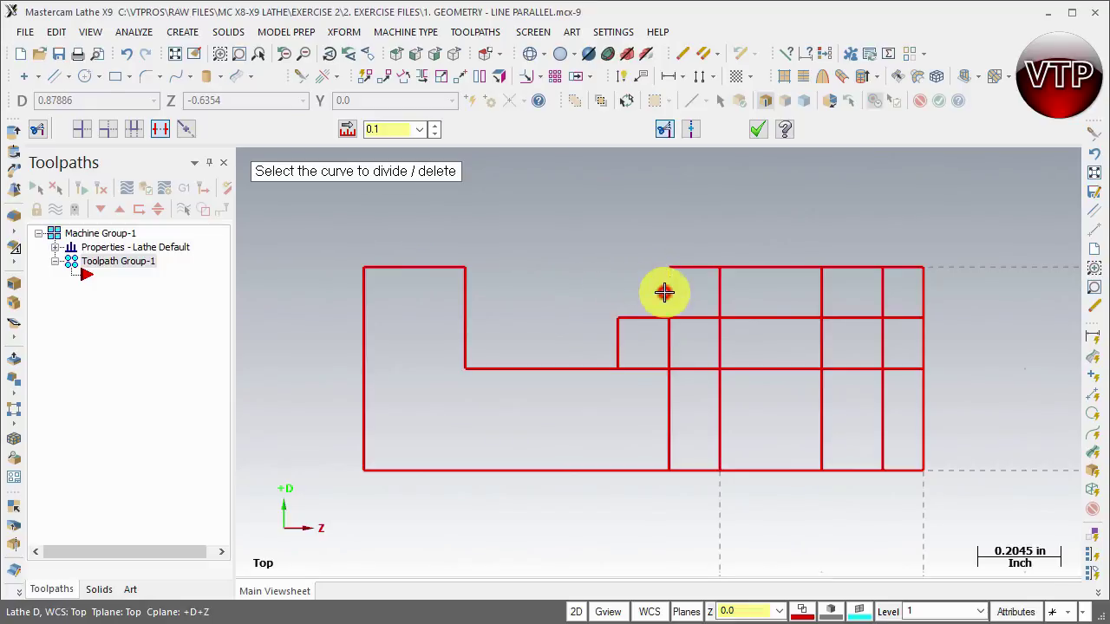
pyautogui.click(671, 439)
pyautogui.click(716, 436)
pyautogui.click(812, 431)
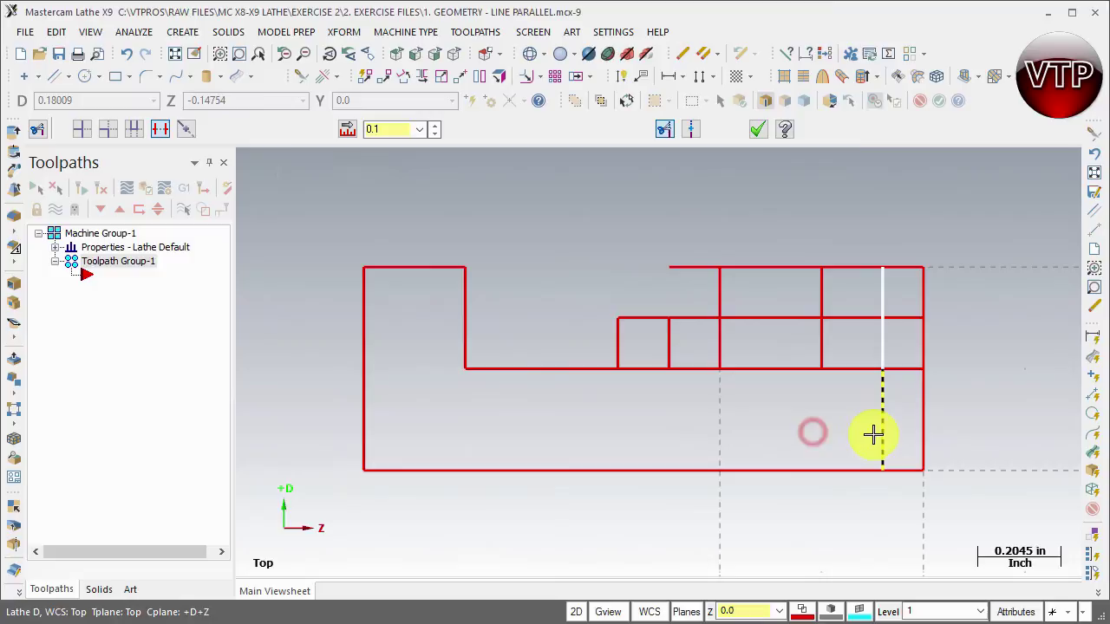
pyautogui.click(874, 433)
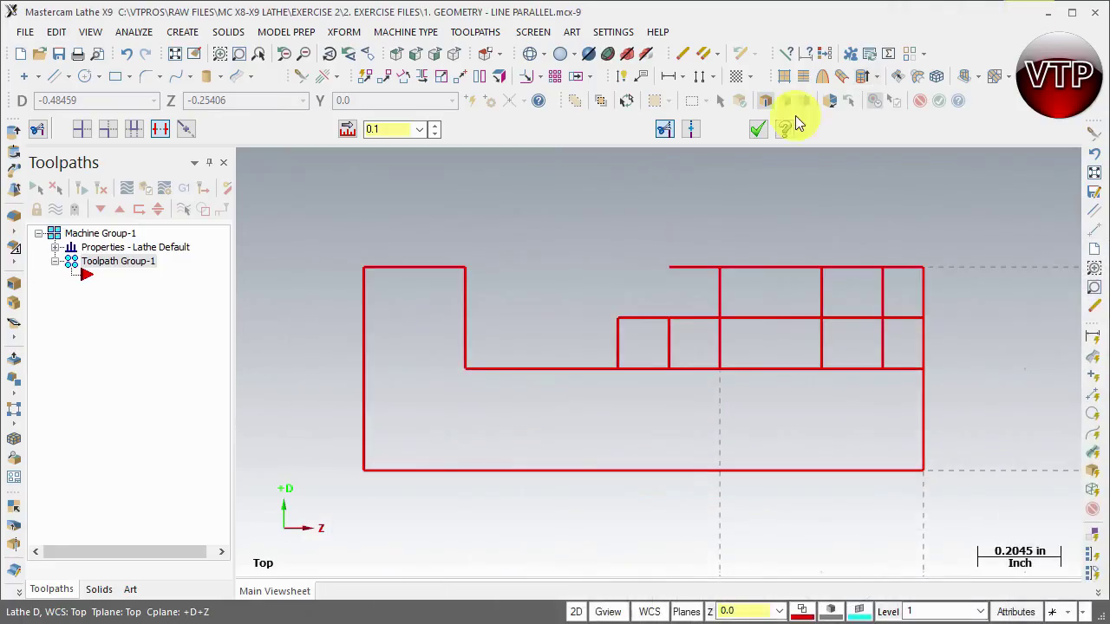
# Delete the leftover pieces of the second horizontal line and the top edge above them.
pyautogui.click(630, 360)
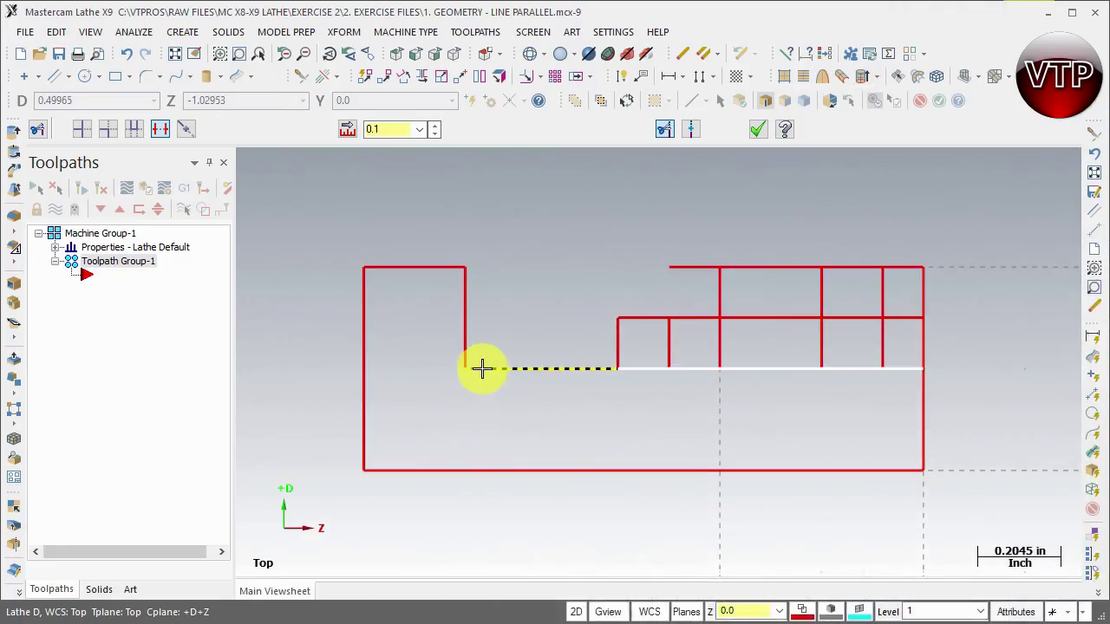
pyautogui.click(620, 318)
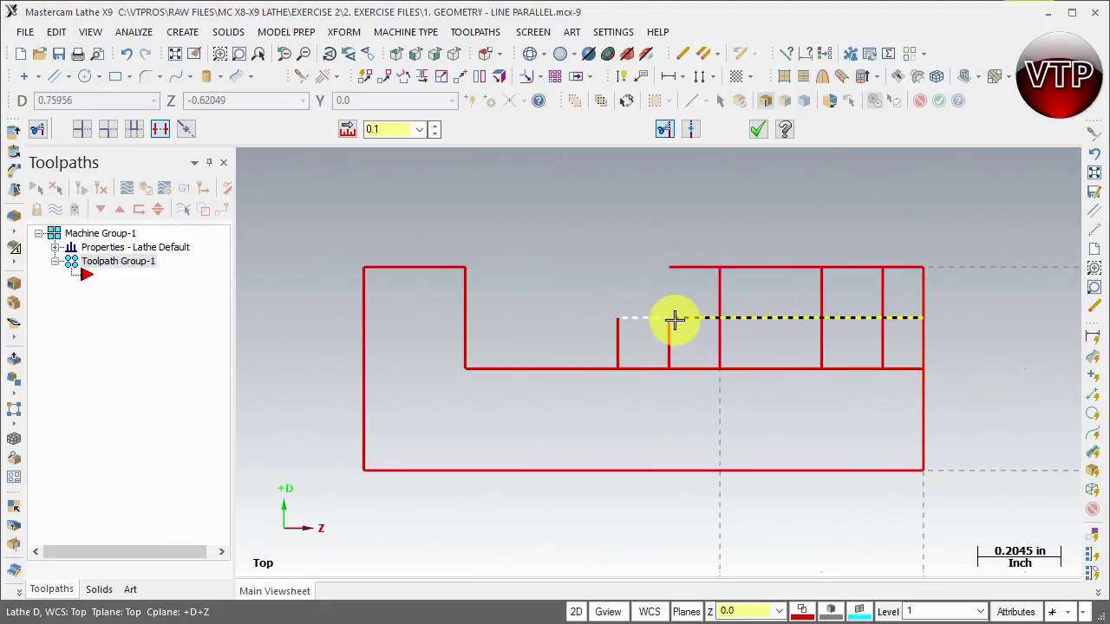
pyautogui.click(716, 321)
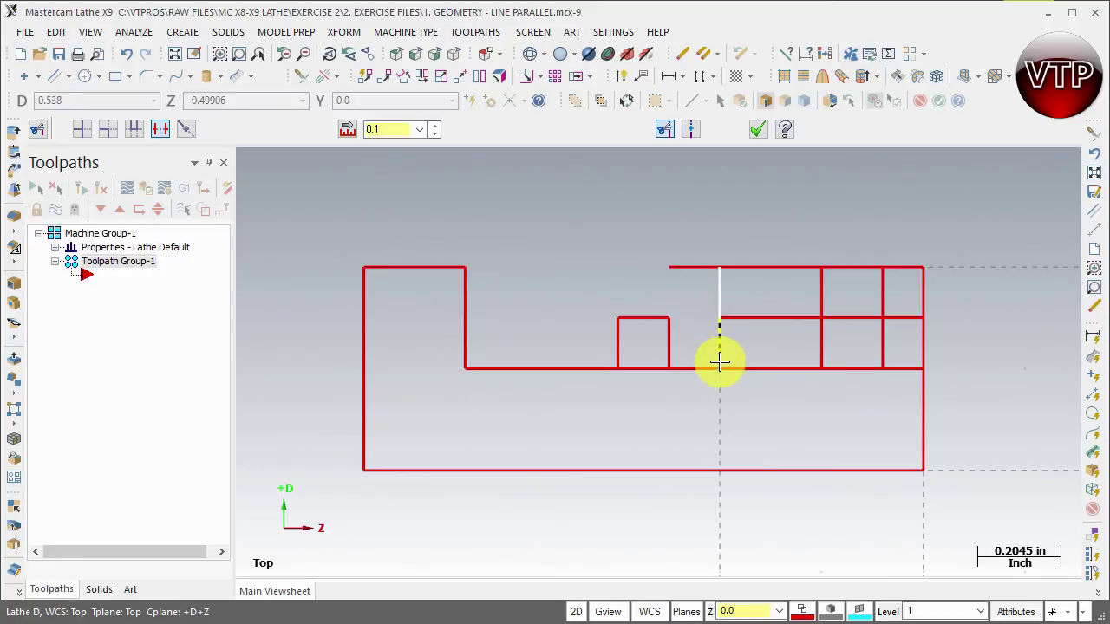
pyautogui.click(761, 321)
pyautogui.click(745, 274)
pyautogui.click(696, 267)
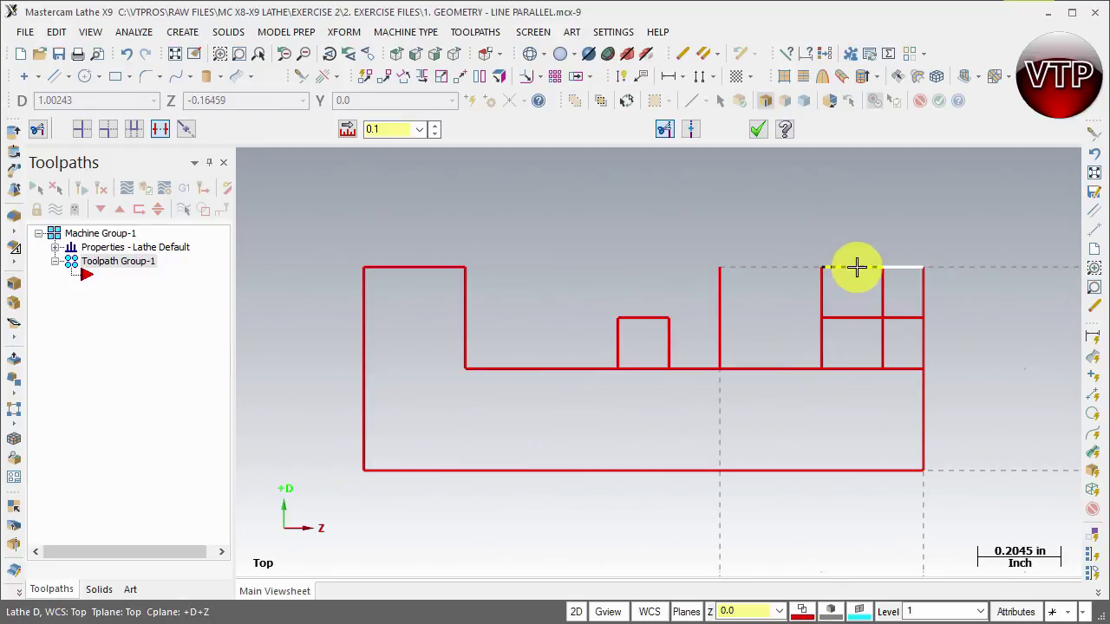
# Clear the right box's leftover pieces, the right edge above the step, and its bottom segment.
pyautogui.click(885, 292)
pyautogui.click(902, 271)
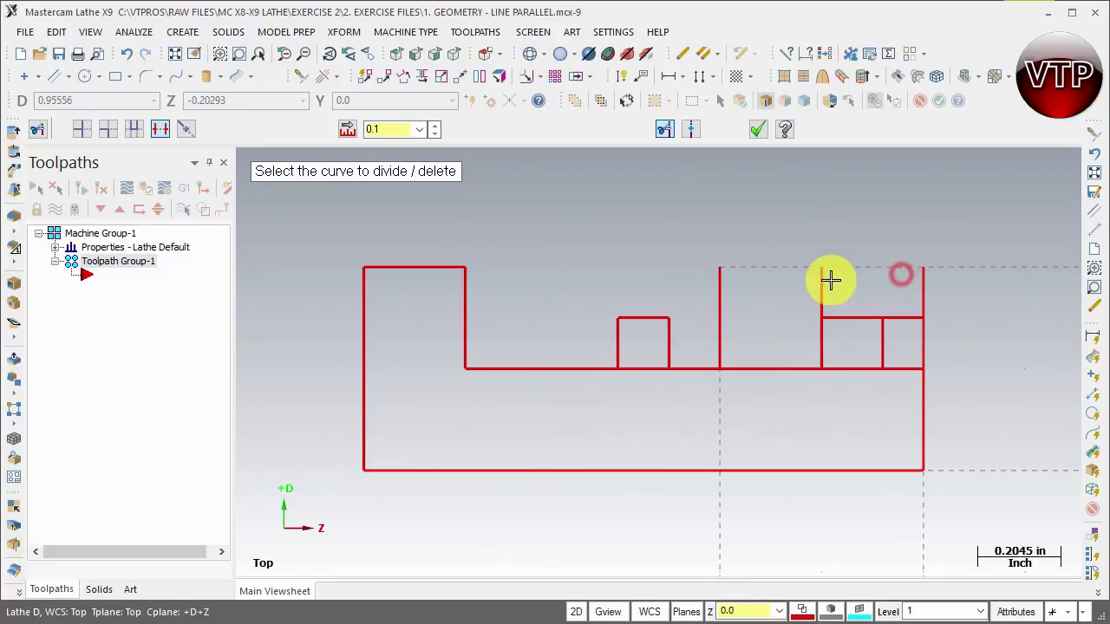
pyautogui.click(824, 279)
pyautogui.click(883, 351)
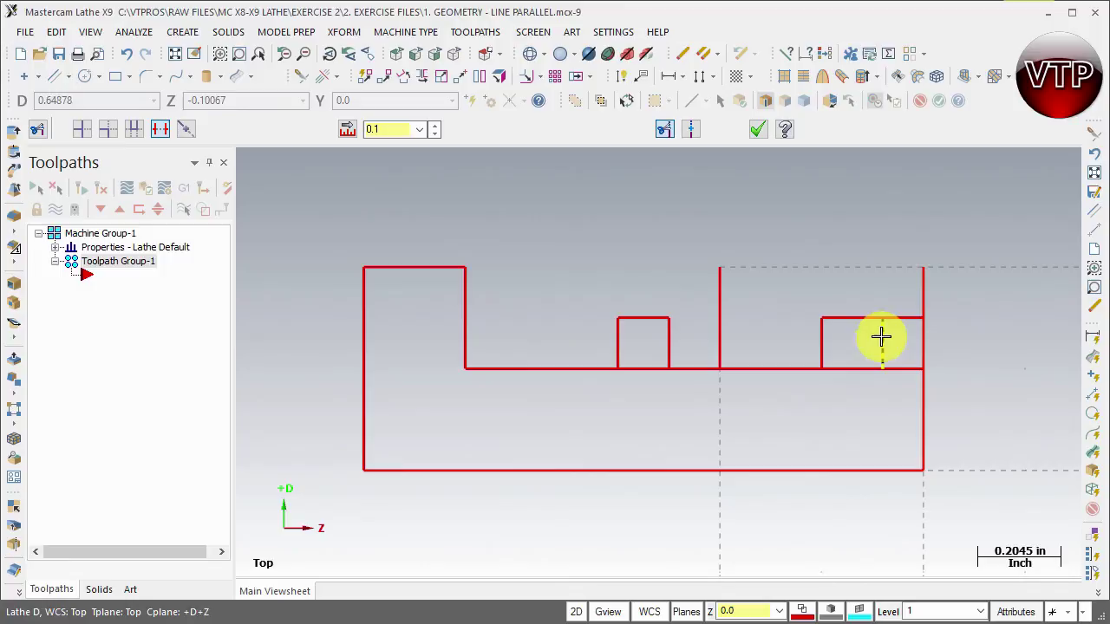
pyautogui.click(919, 337)
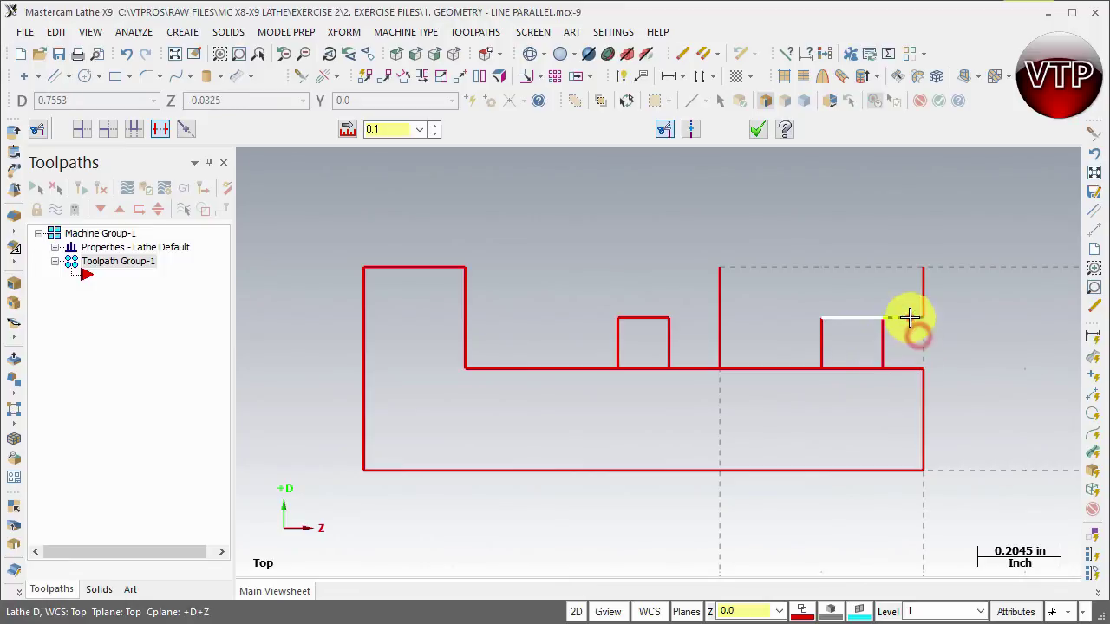
pyautogui.click(863, 370)
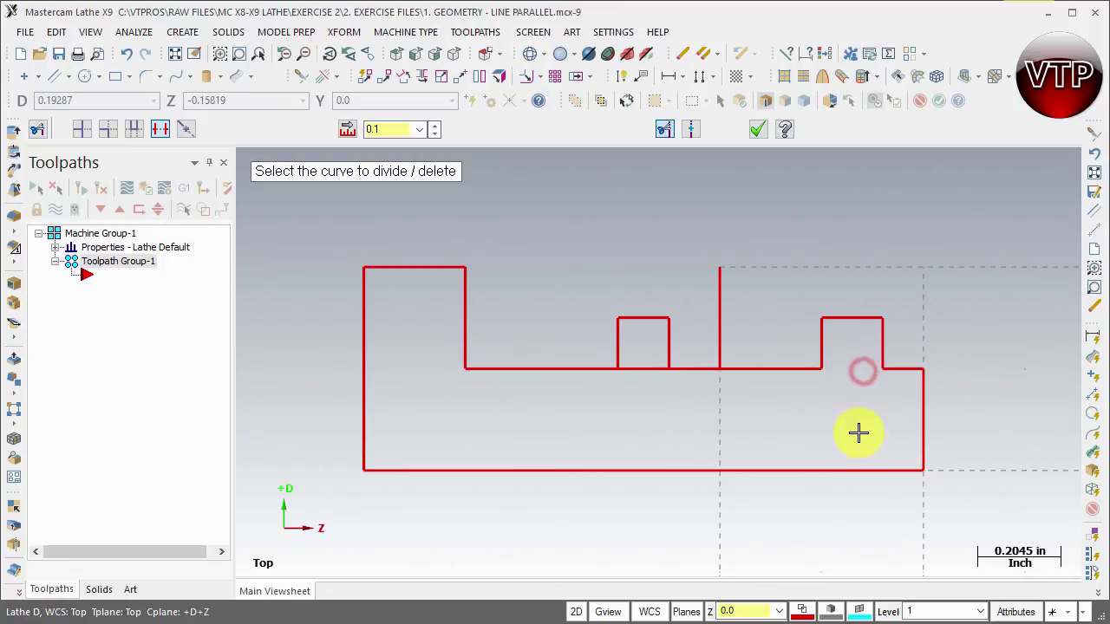
pyautogui.click(757, 129)
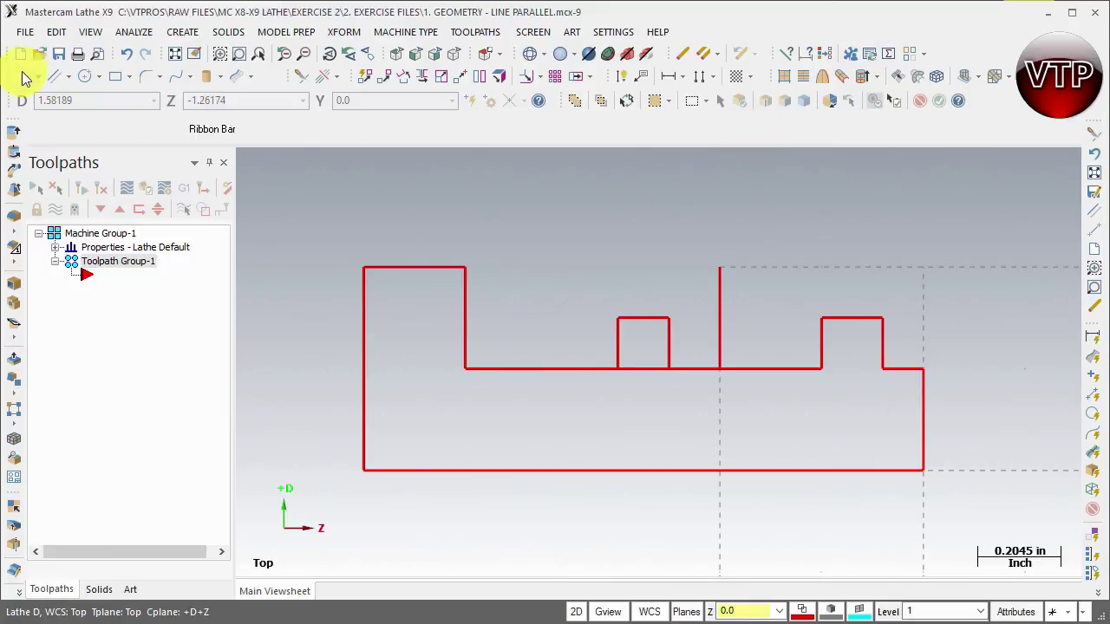
# Draw the first chamfer line from the right step's lower-right corner to its top corner.
pyautogui.click(71, 77)
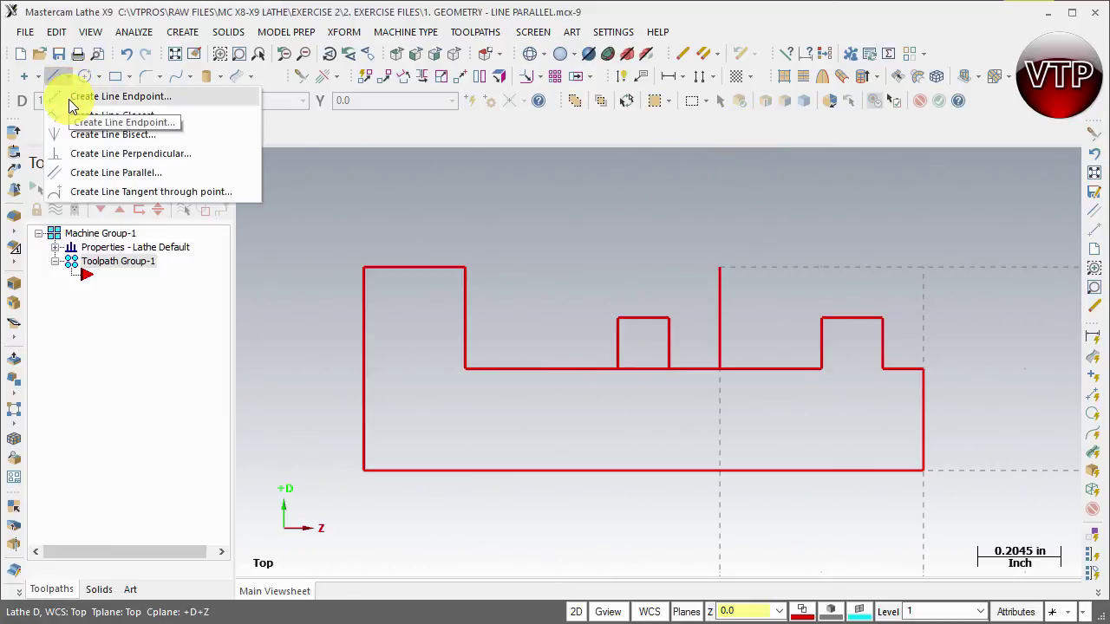
pyautogui.click(73, 98)
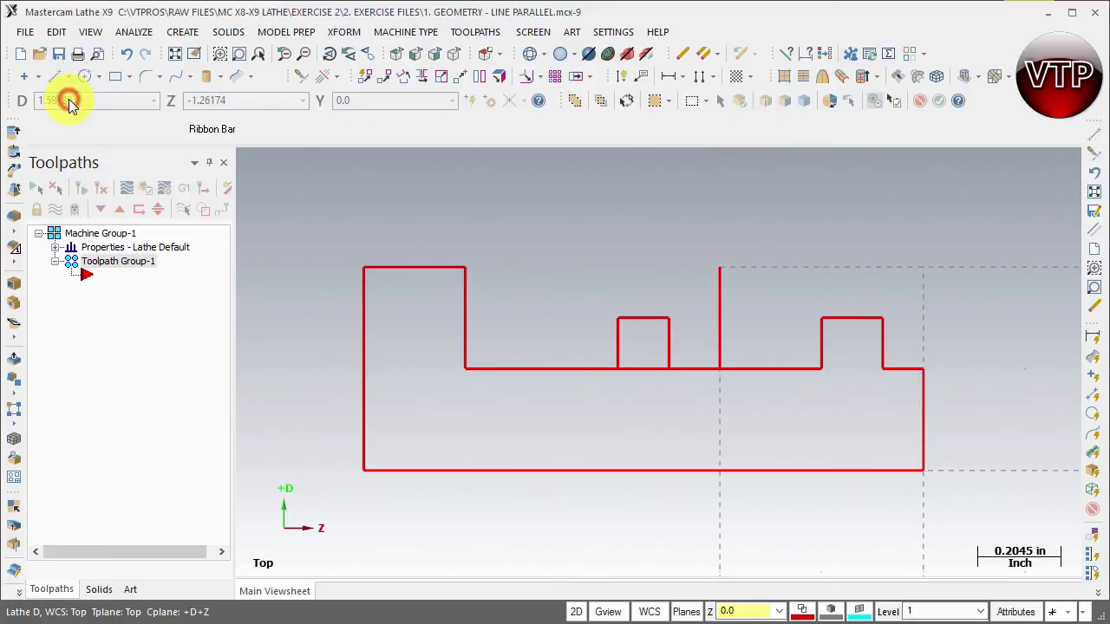
pyautogui.click(922, 368)
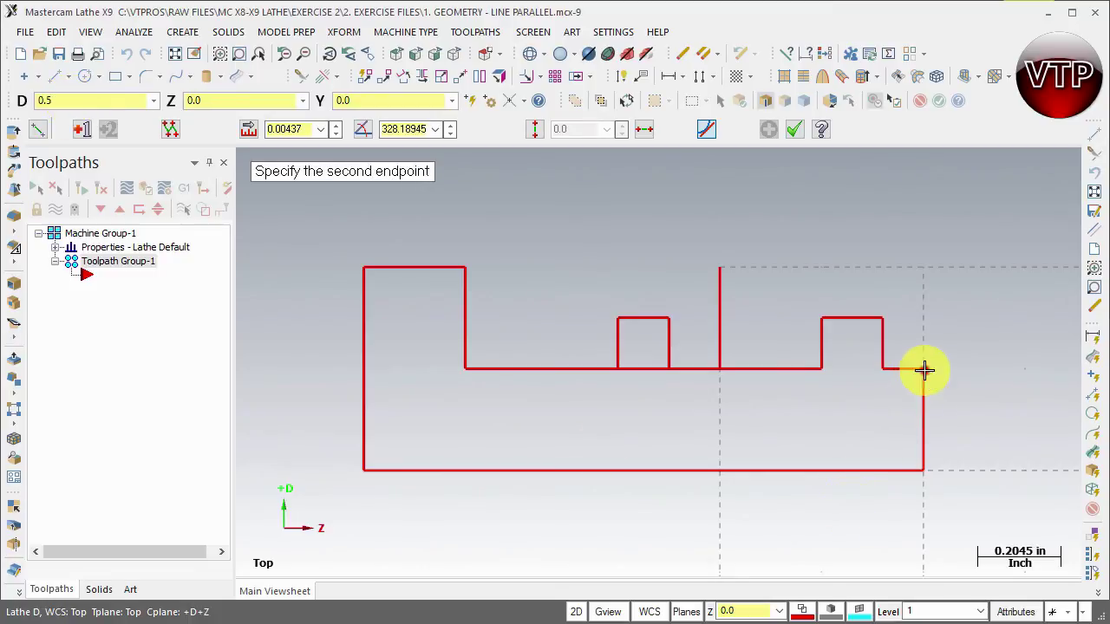
pyautogui.click(883, 316)
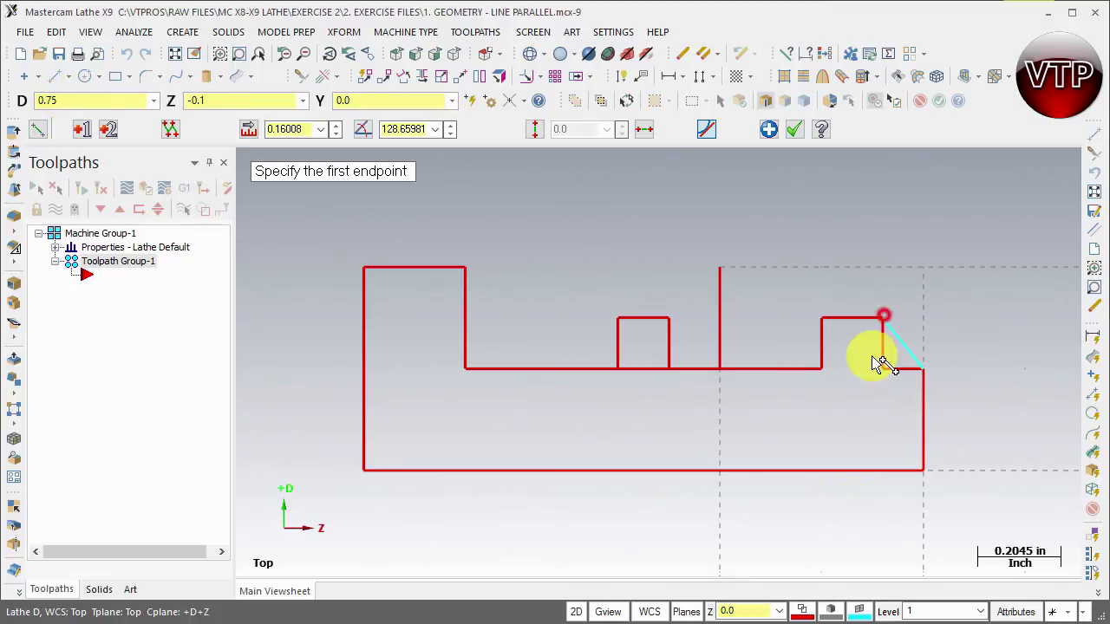
pyautogui.click(769, 129)
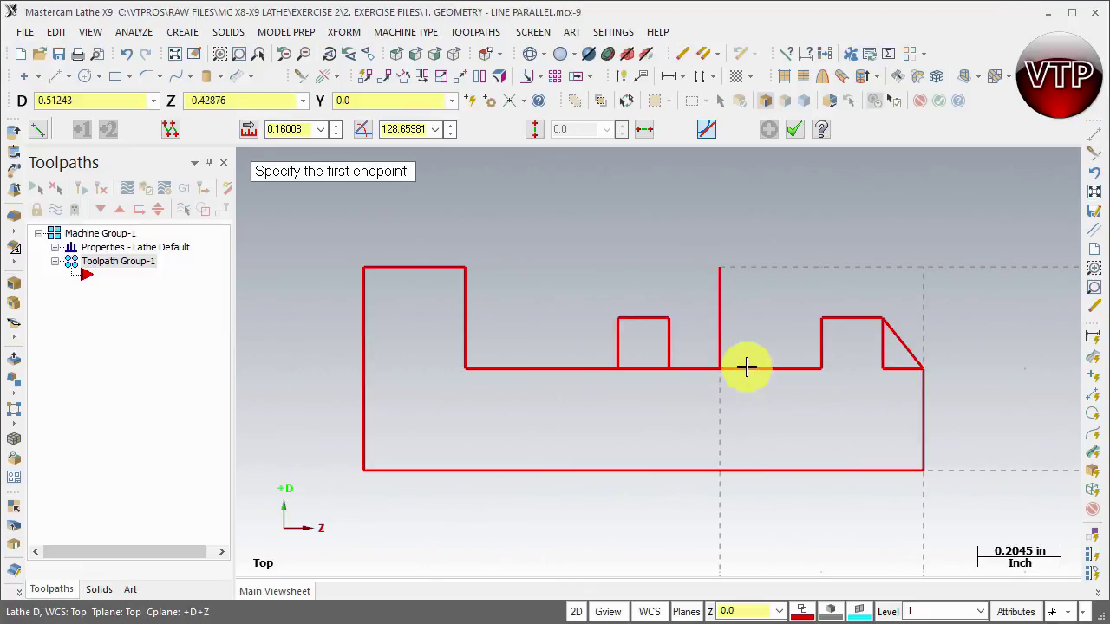
# Draw the second chamfer from the middle step's top corner down to the tall vertical's base.
pyautogui.click(669, 318)
pyautogui.click(721, 370)
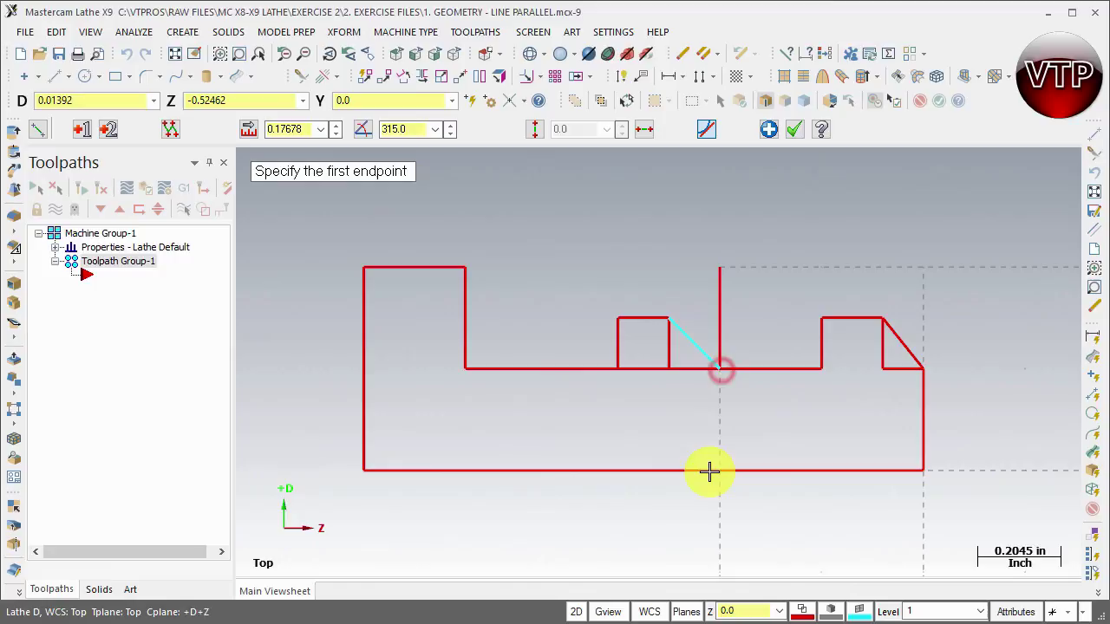
pyautogui.click(768, 130)
pyautogui.click(792, 129)
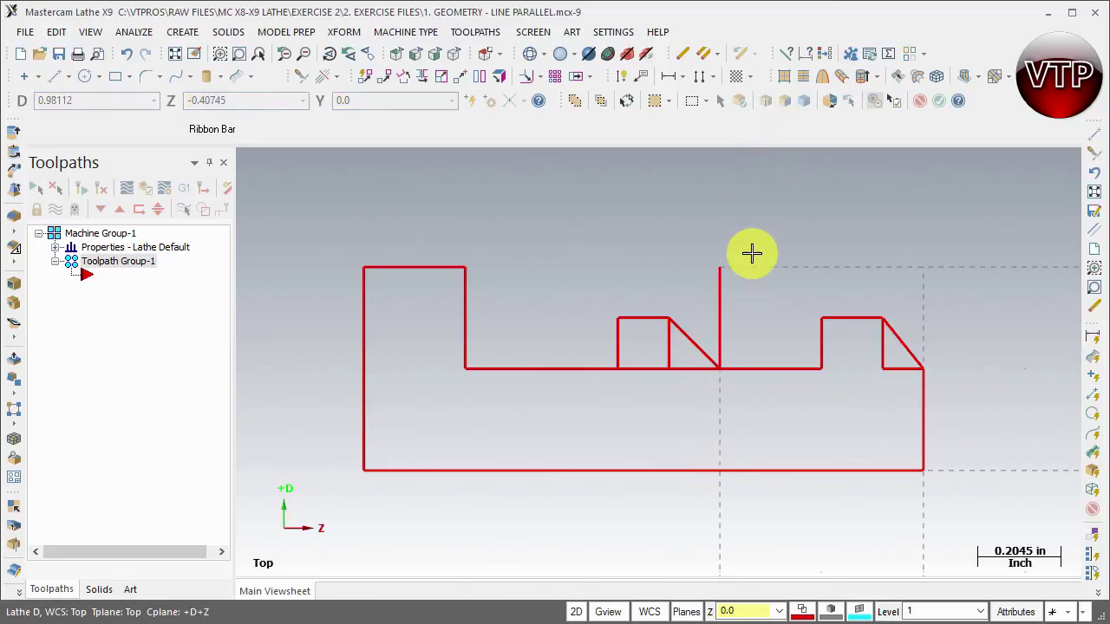
# Delete the old walls, tall vertical, and short bottom pieces left behind both chamfers.
pyautogui.click(299, 77)
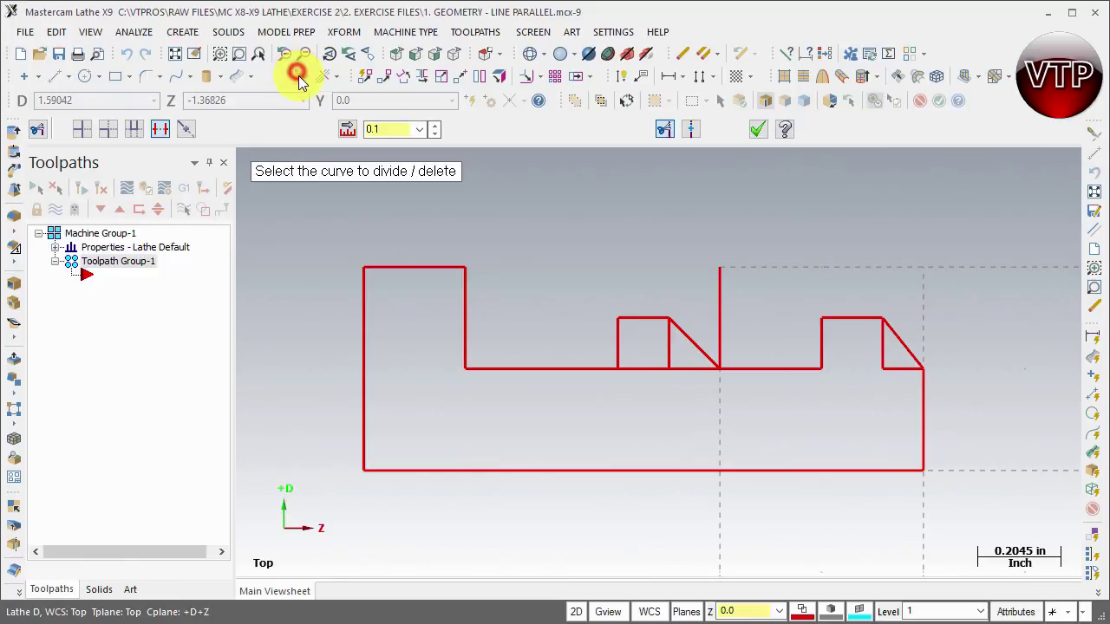
pyautogui.click(669, 352)
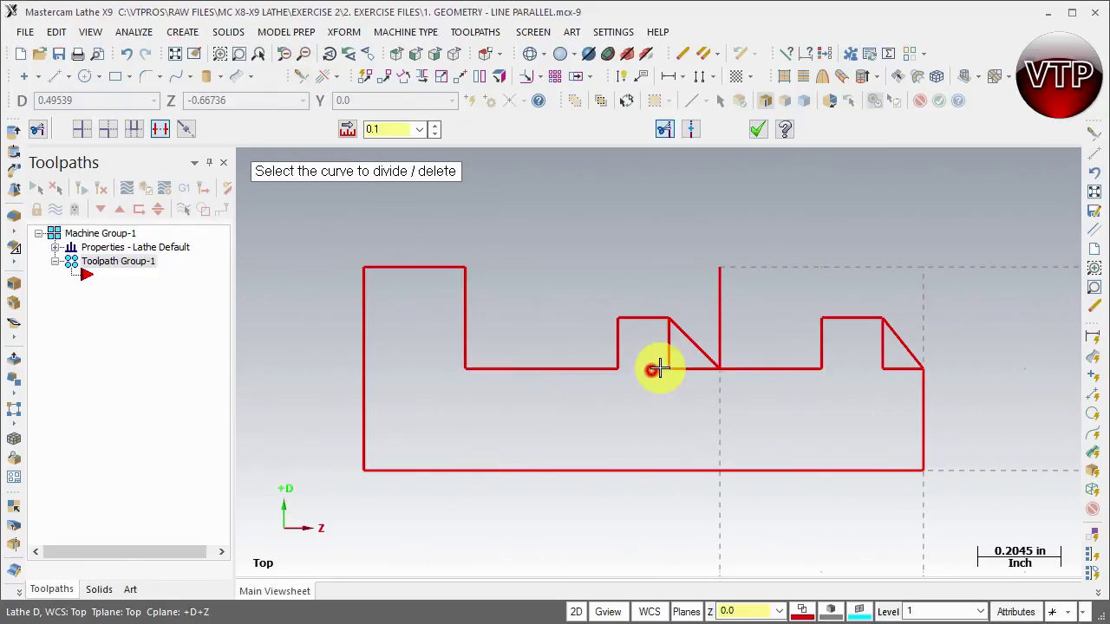
pyautogui.click(652, 368)
pyautogui.click(681, 367)
pyautogui.click(724, 329)
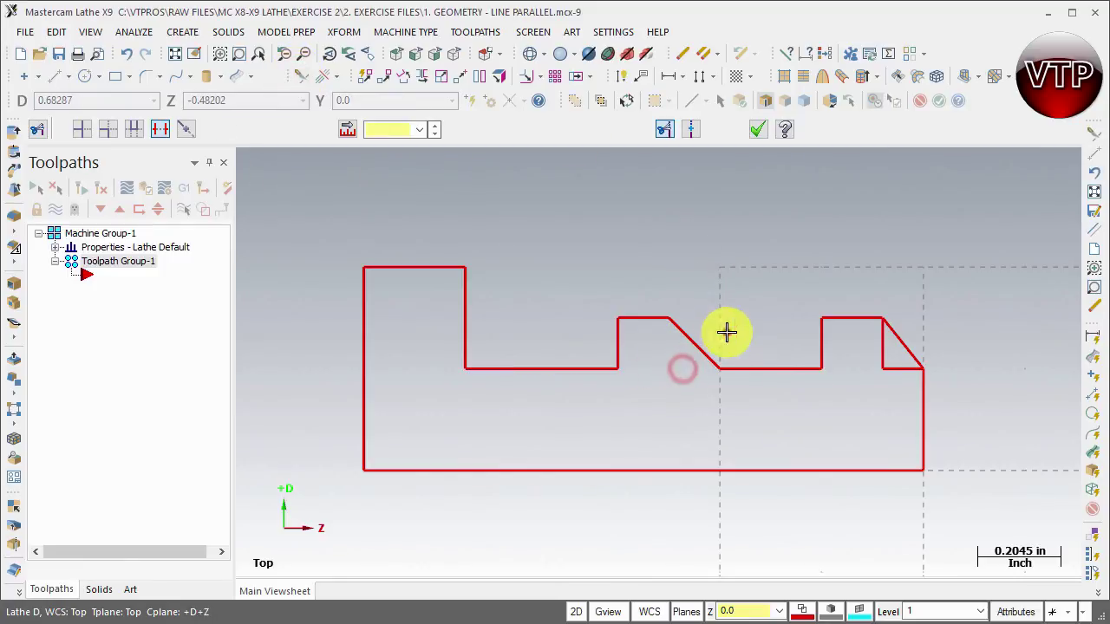
pyautogui.click(885, 344)
pyautogui.click(889, 369)
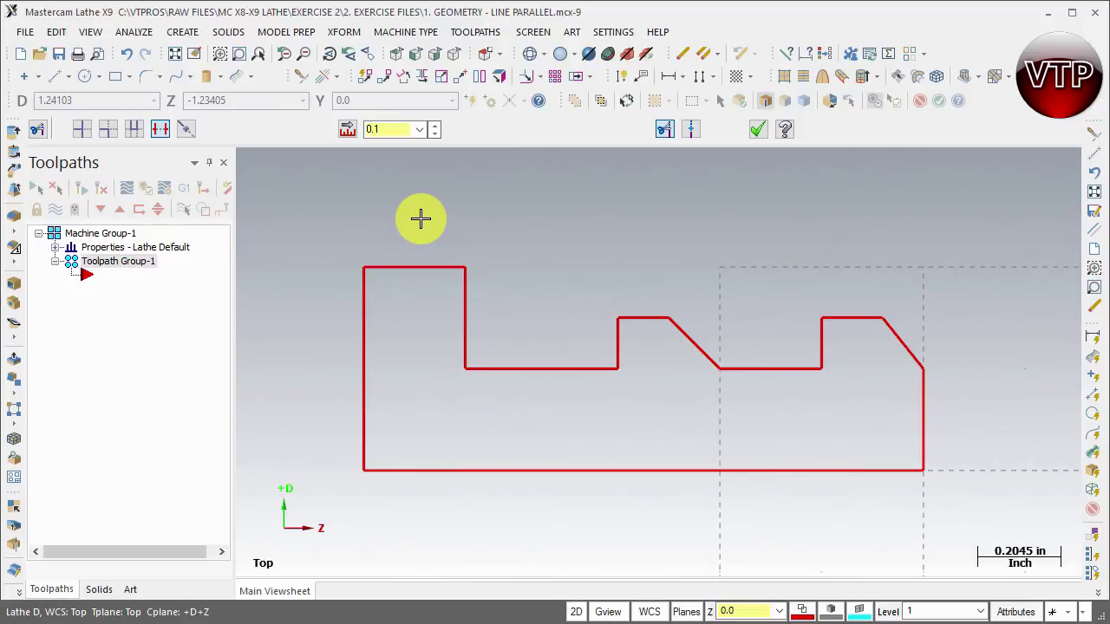
# Fillet the left step's vertical wall and bottom line with a 0.1 radius.
pyautogui.click(759, 130)
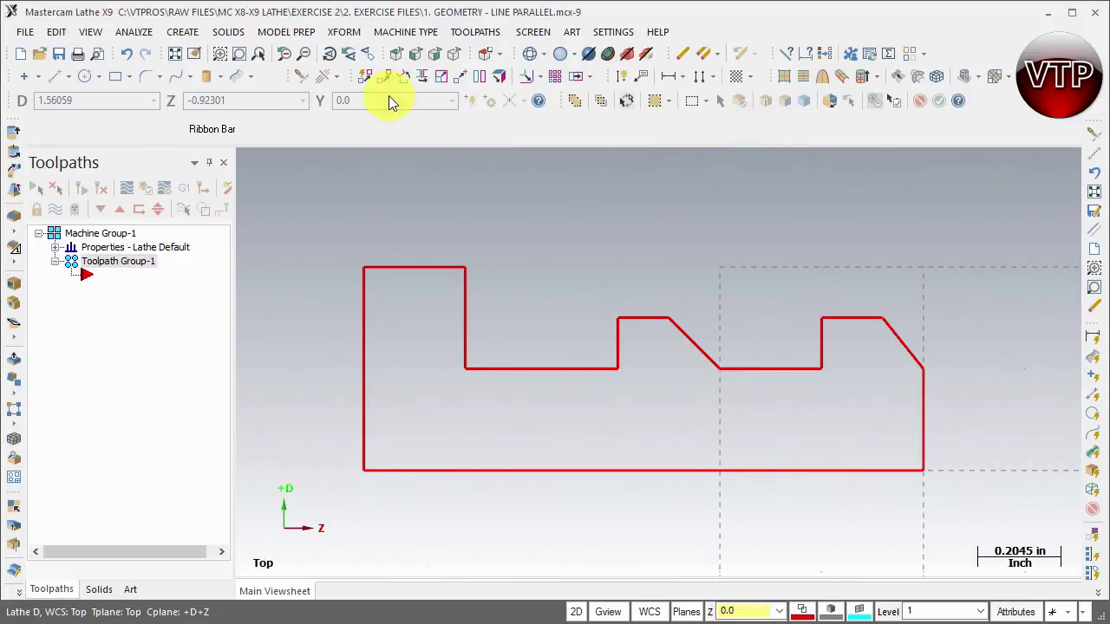
pyautogui.click(150, 78)
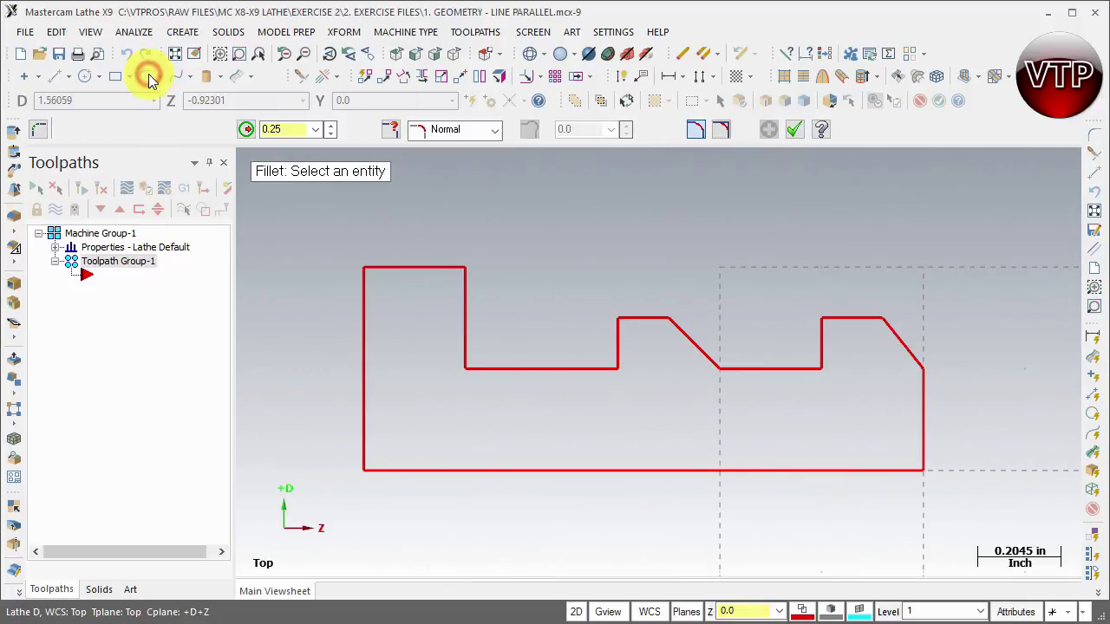
pyautogui.doubleClick(281, 128)
pyautogui.write('0.1')
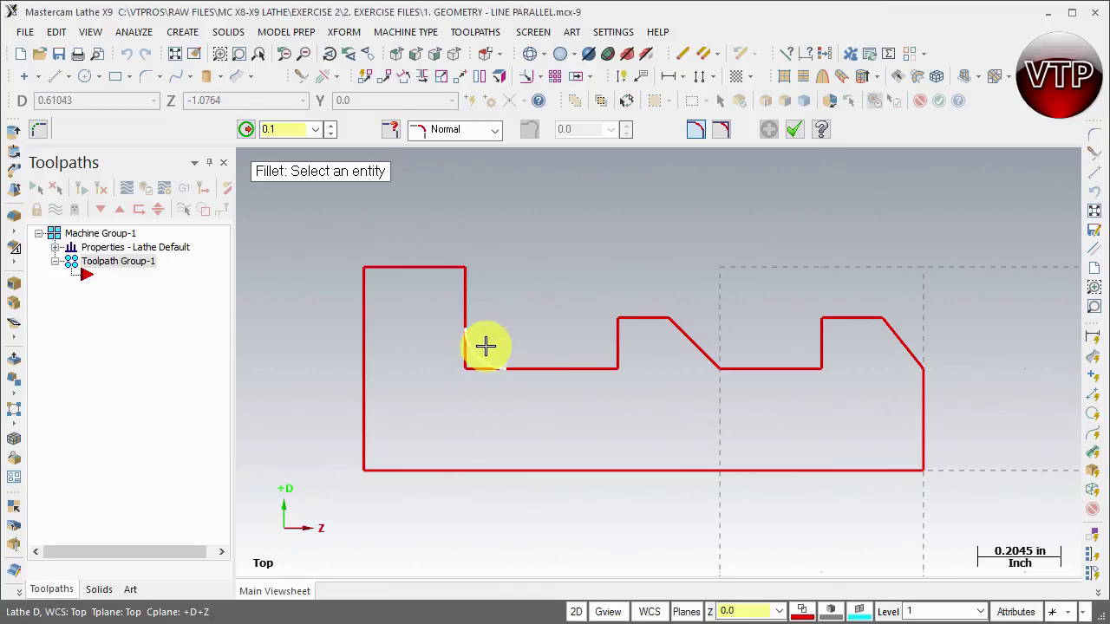
pyautogui.click(458, 315)
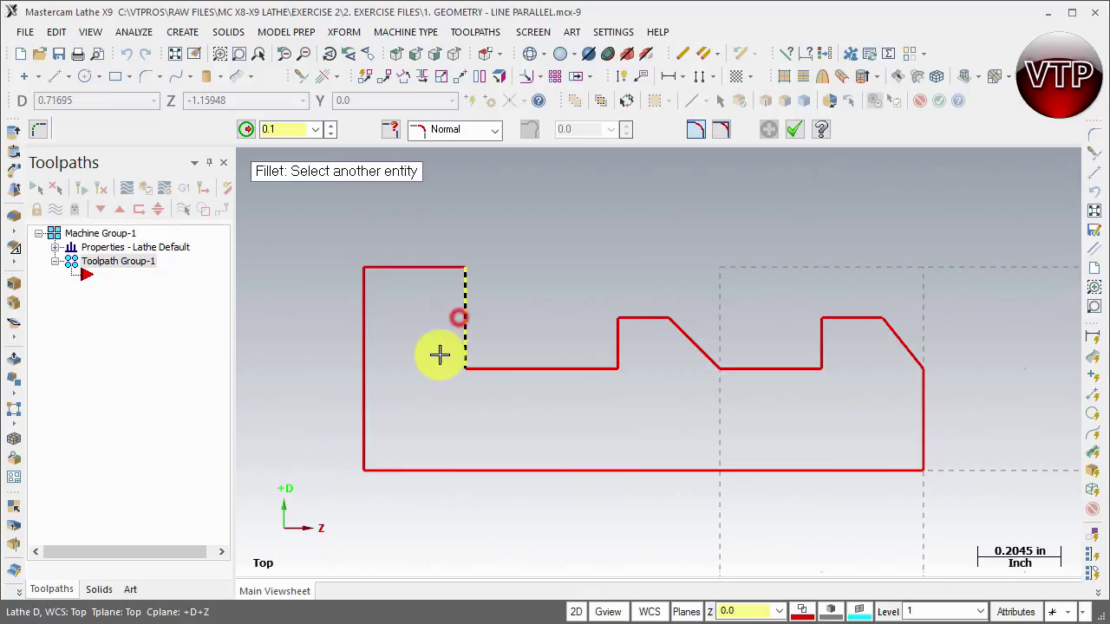
pyautogui.click(479, 377)
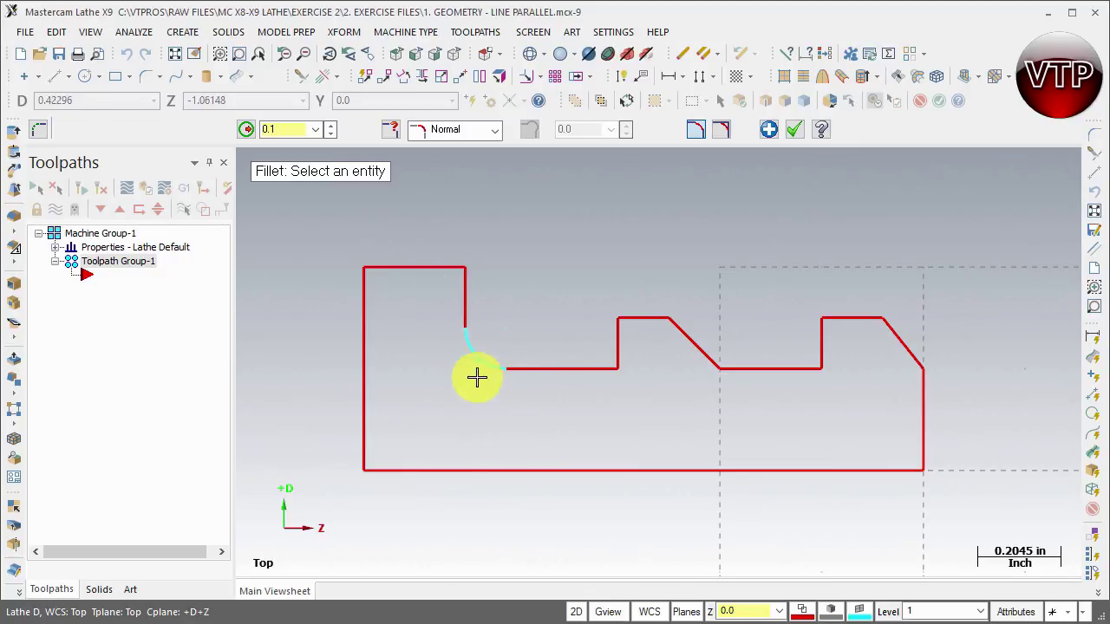
pyautogui.click(794, 131)
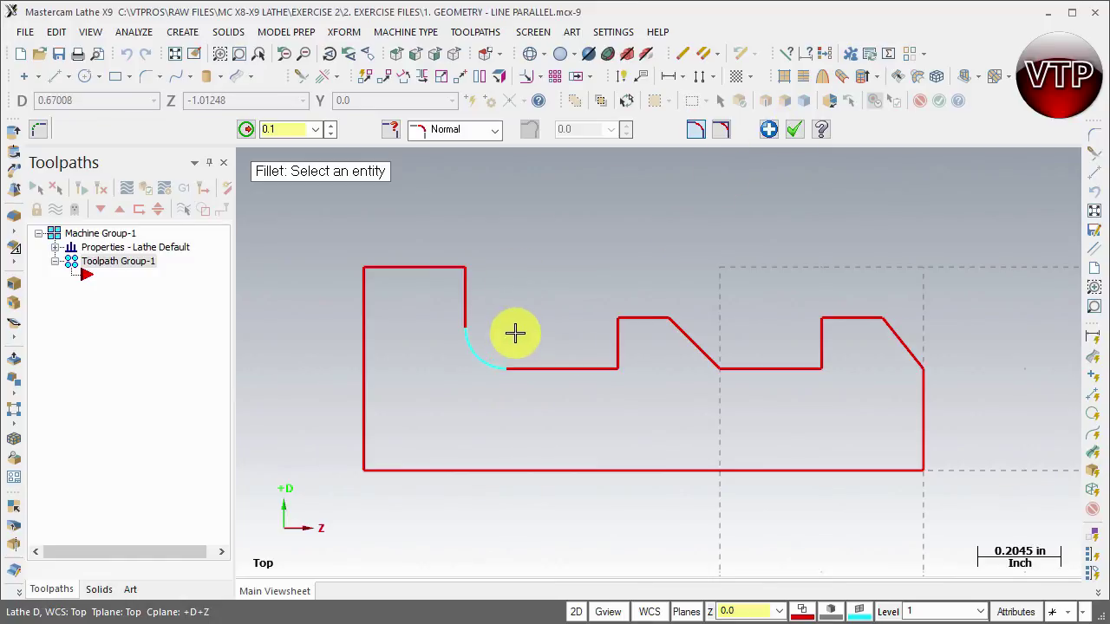
pyautogui.click(770, 133)
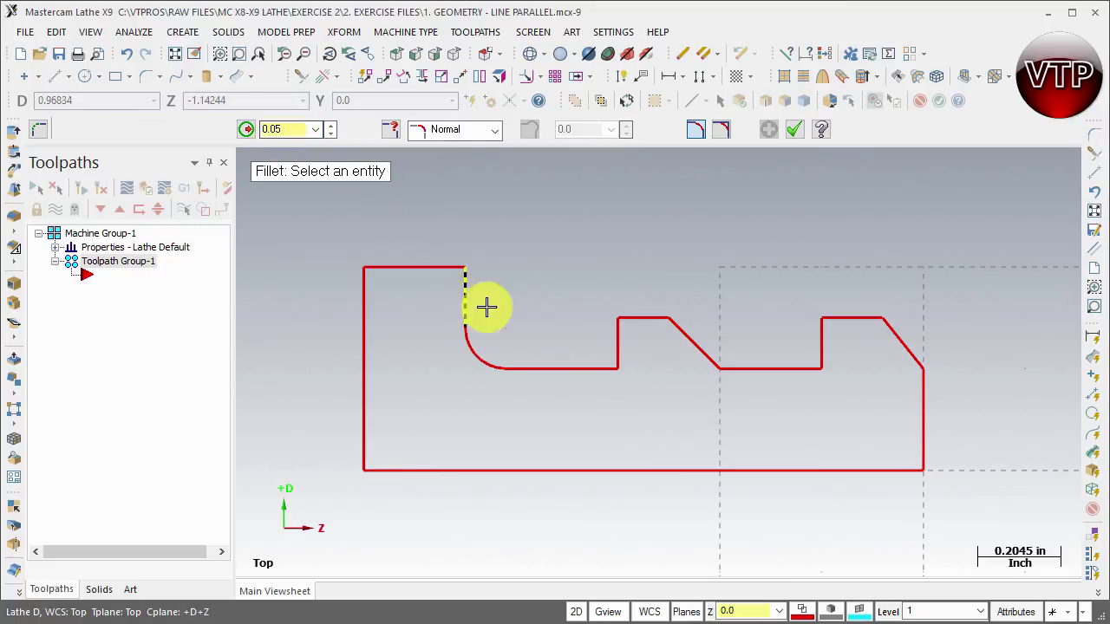
# Fillet the middle step's left wall and bottom line at radius 0.05.
pyautogui.click(622, 340)
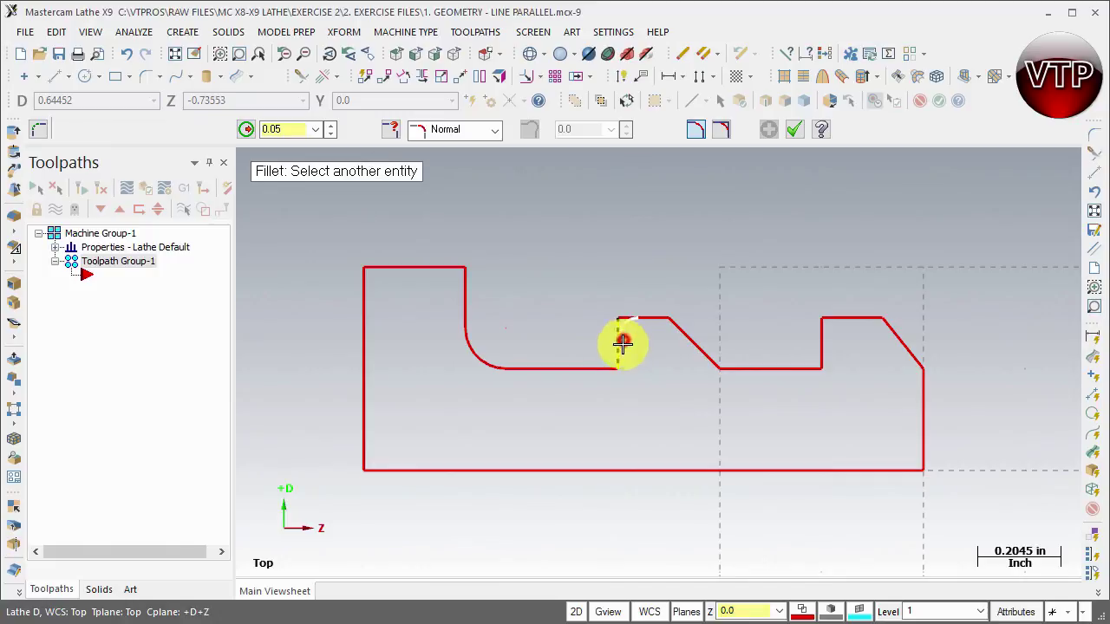
pyautogui.click(591, 368)
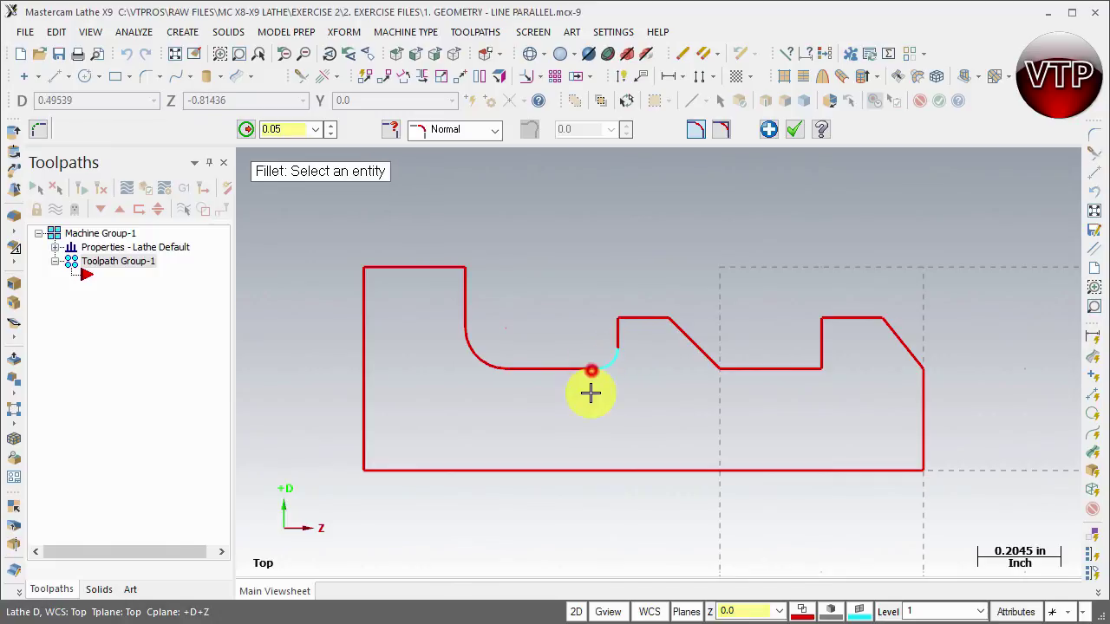
pyautogui.click(768, 129)
pyautogui.click(794, 129)
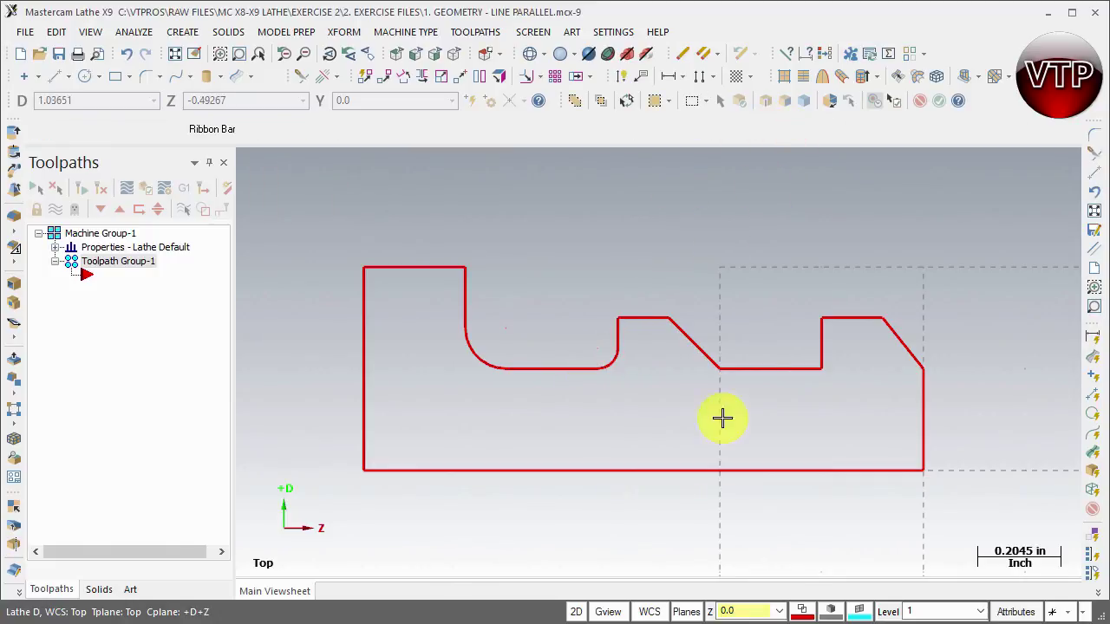